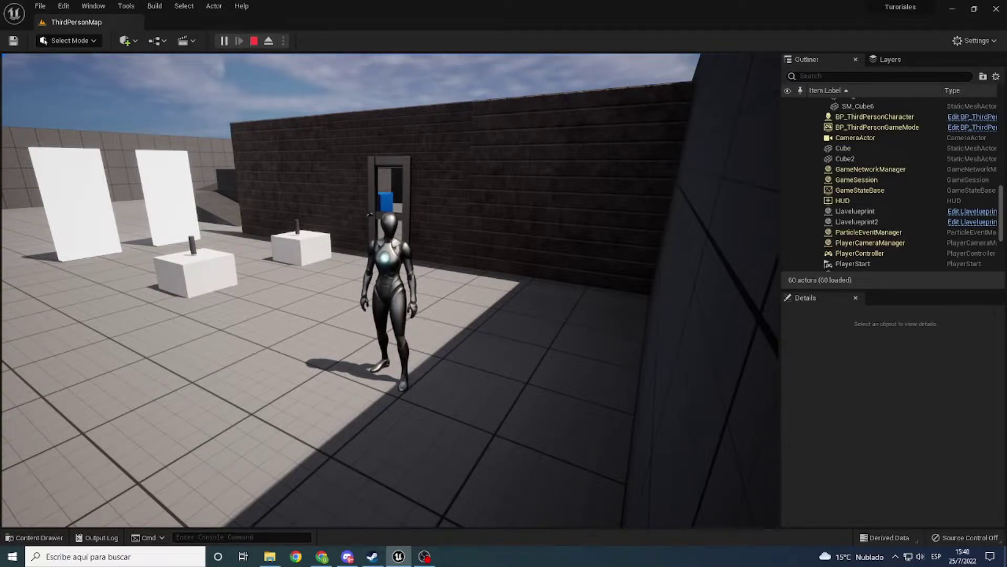
# - Walk the character forward toward the door and back toward the camera, then end the play session
pyautogui.press('w')
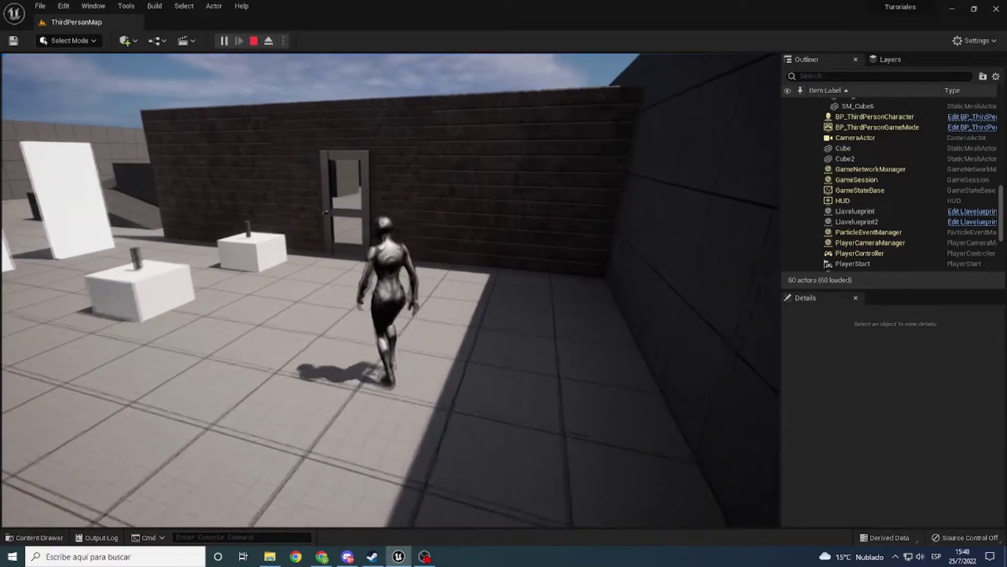
pyautogui.press('s')
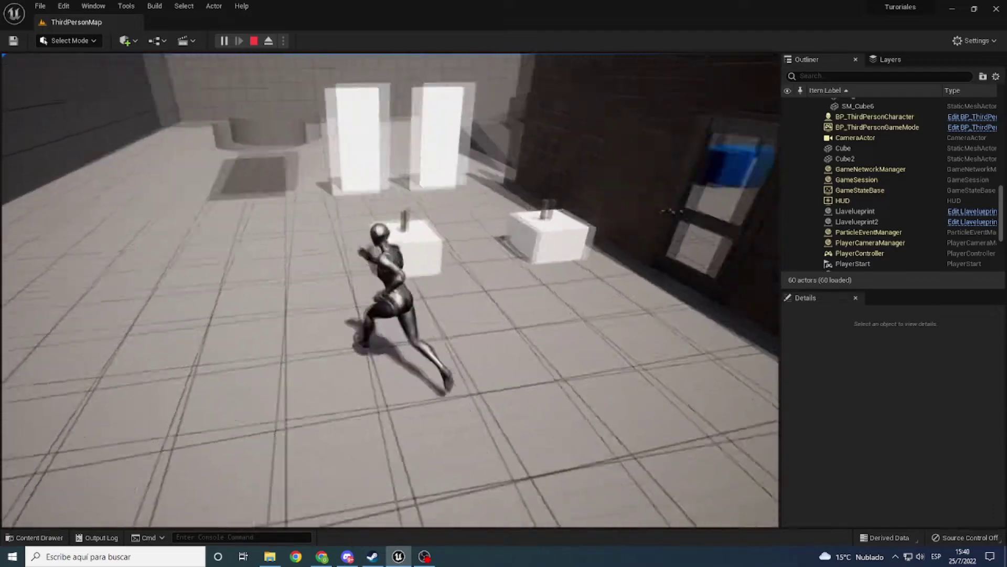
pyautogui.press('s')
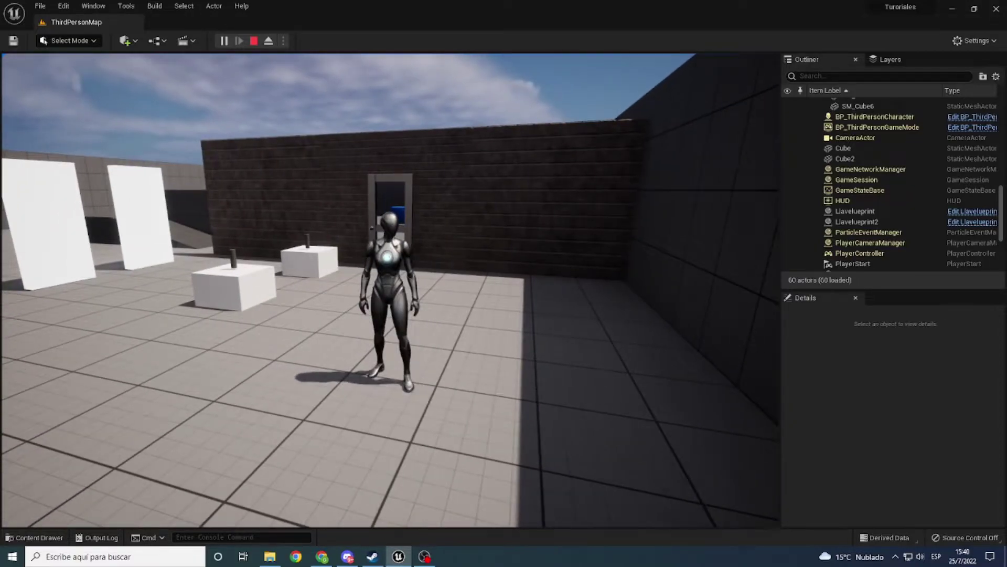
pyautogui.press('s')
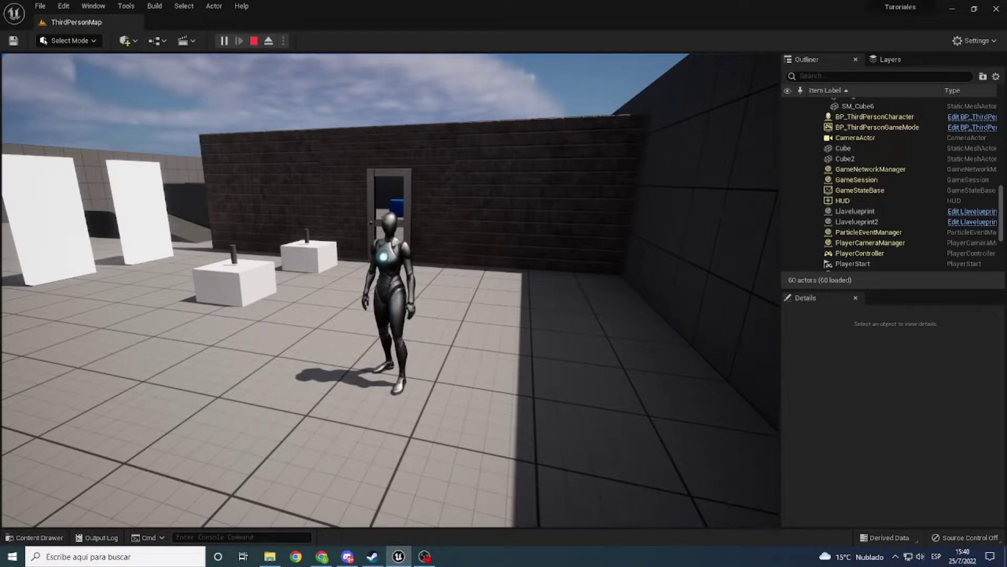
pyautogui.press('Escape')
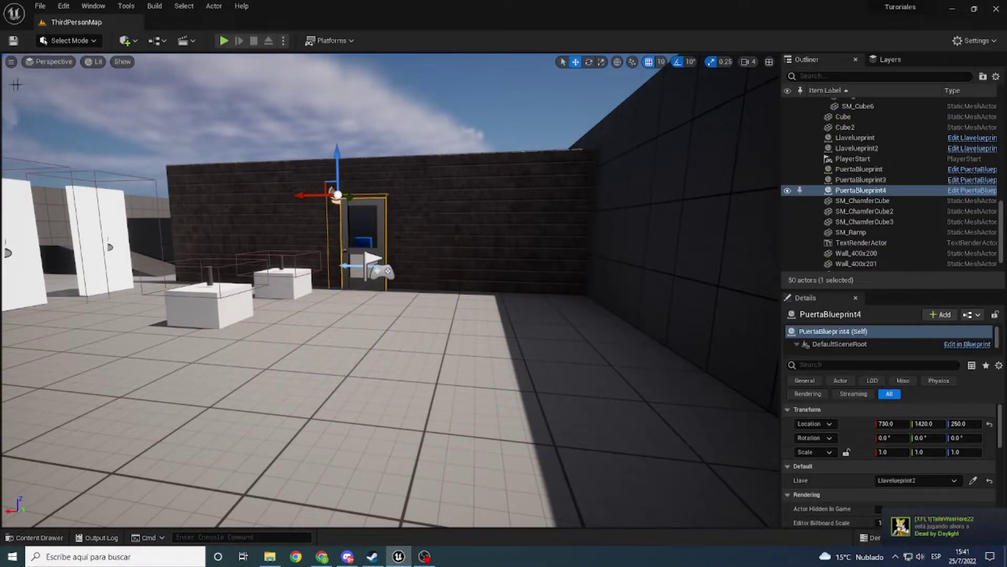
# - Open Project Settings from the Edit menu and go to the Engine - Rendering page
pyautogui.click(62, 10)
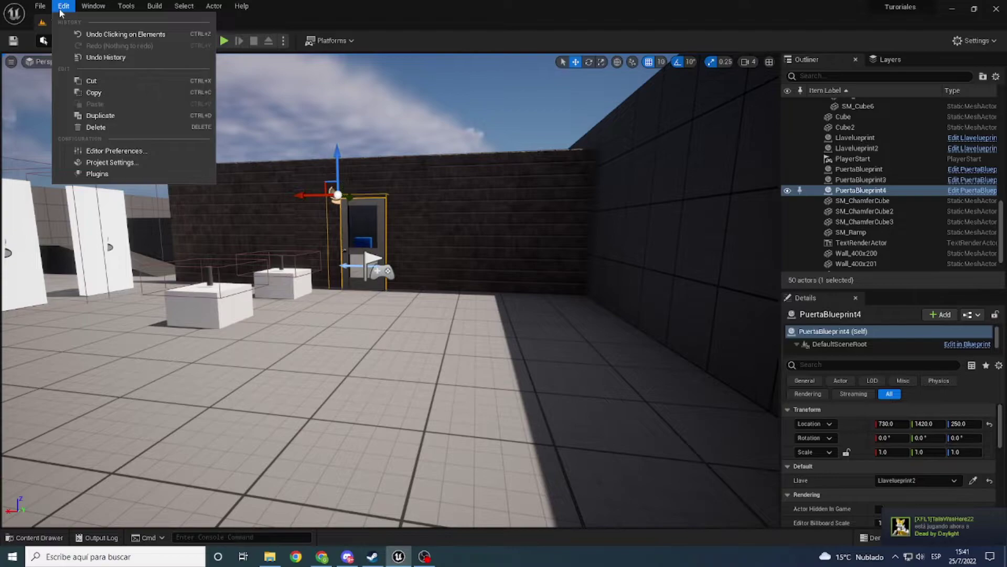
pyautogui.click(146, 165)
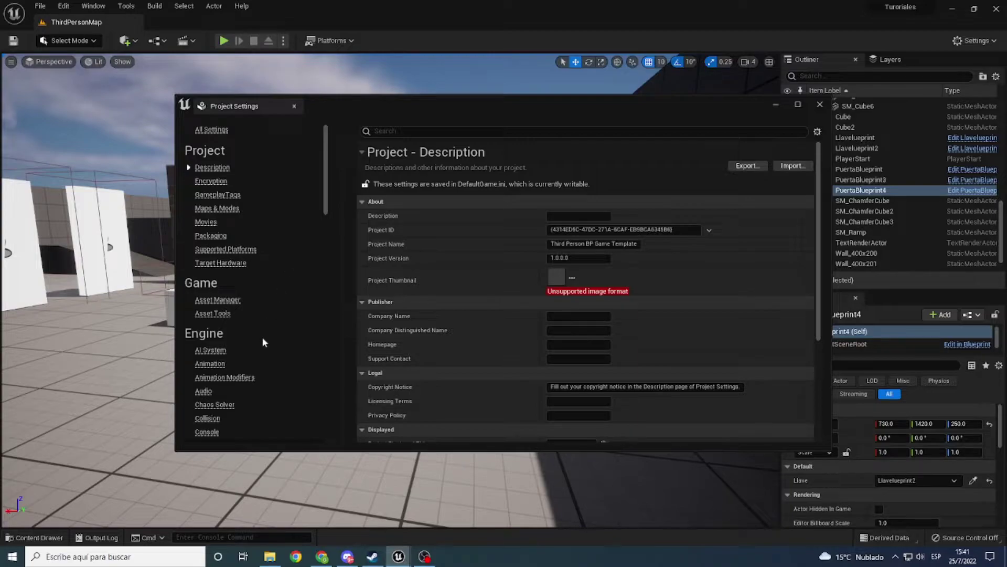
pyautogui.scroll(-2, 251, 348)
pyautogui.scroll(-4, 251, 348)
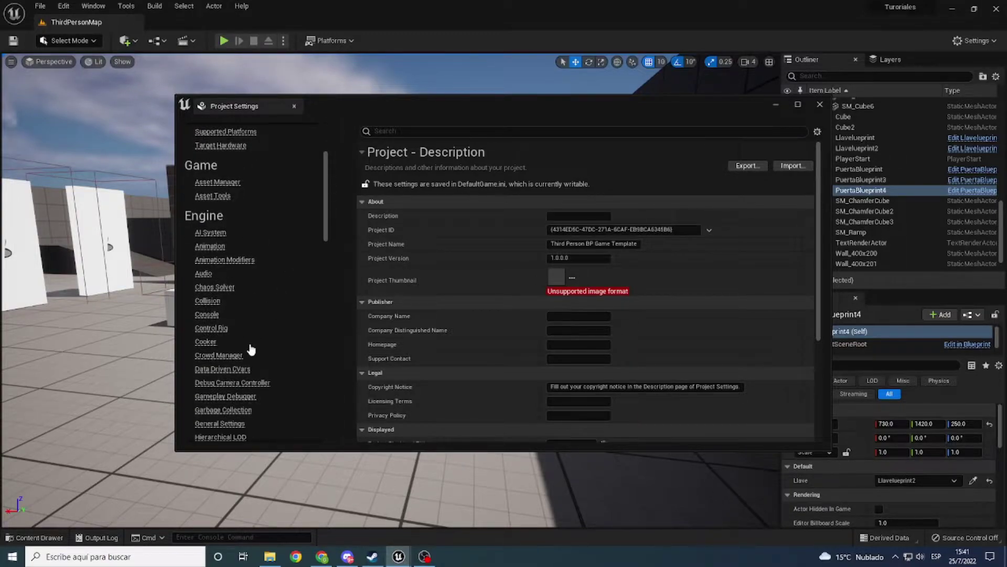
pyautogui.scroll(-1, 251, 349)
pyautogui.scroll(-3, 251, 348)
pyautogui.scroll(-2, 251, 348)
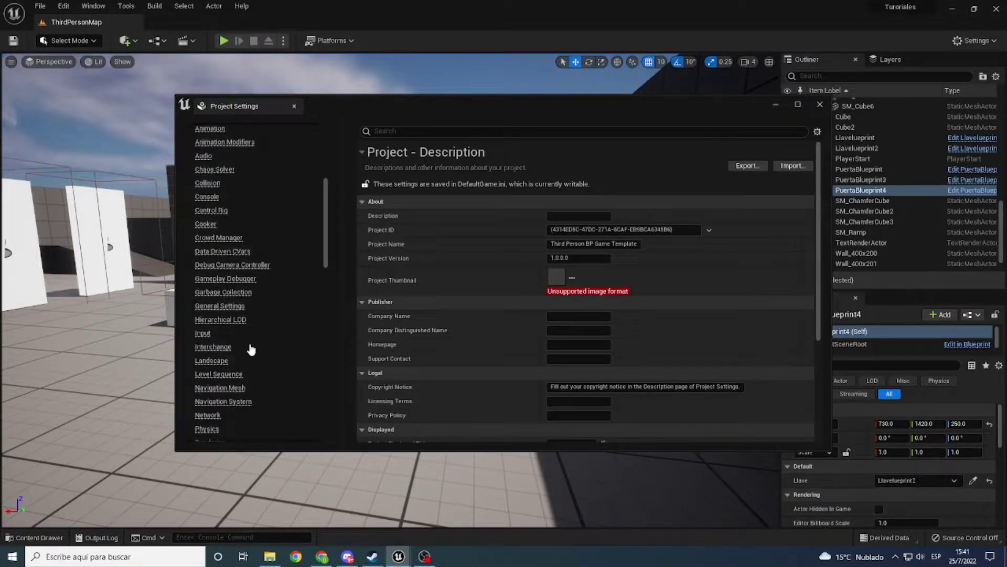
pyautogui.scroll(-2, 251, 348)
pyautogui.scroll(-1, 249, 347)
pyautogui.scroll(-1, 244, 358)
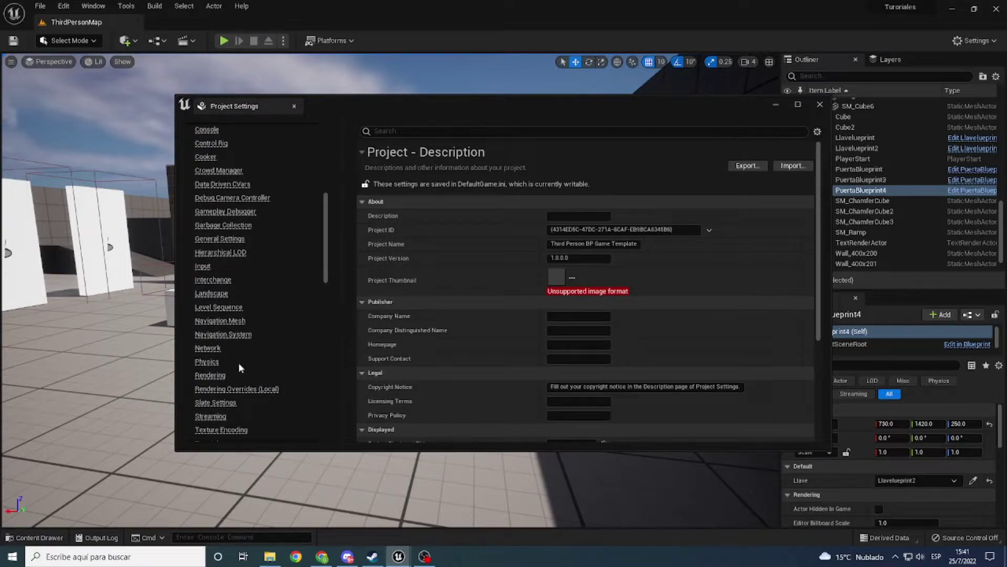
pyautogui.click(210, 376)
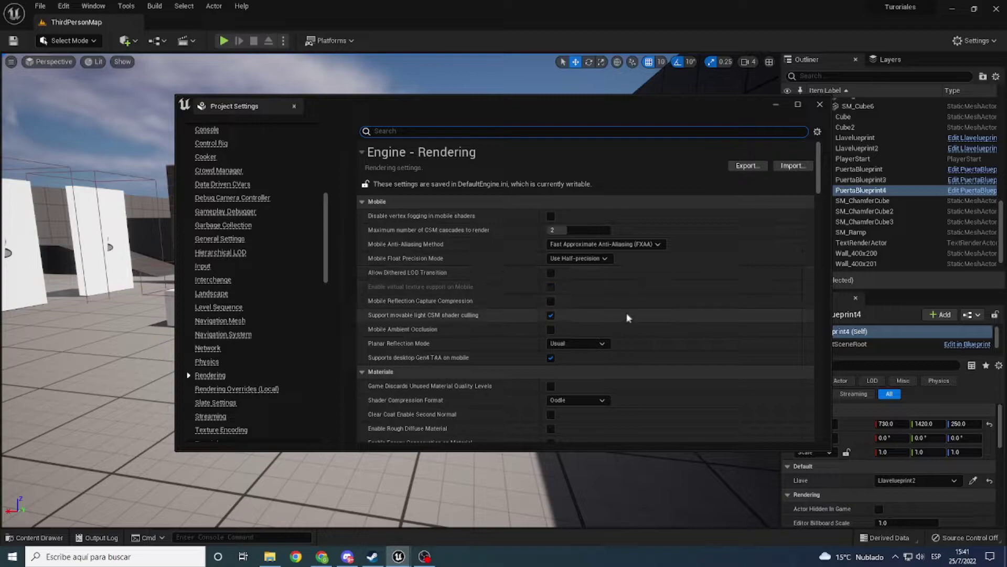
pyautogui.scroll(-1, 630, 312)
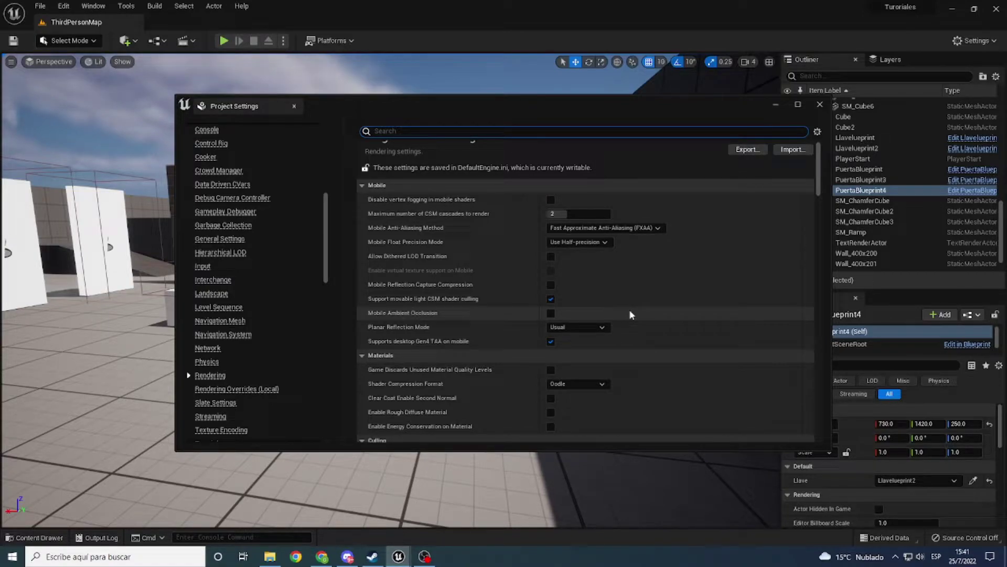
pyautogui.scroll(-5, 630, 314)
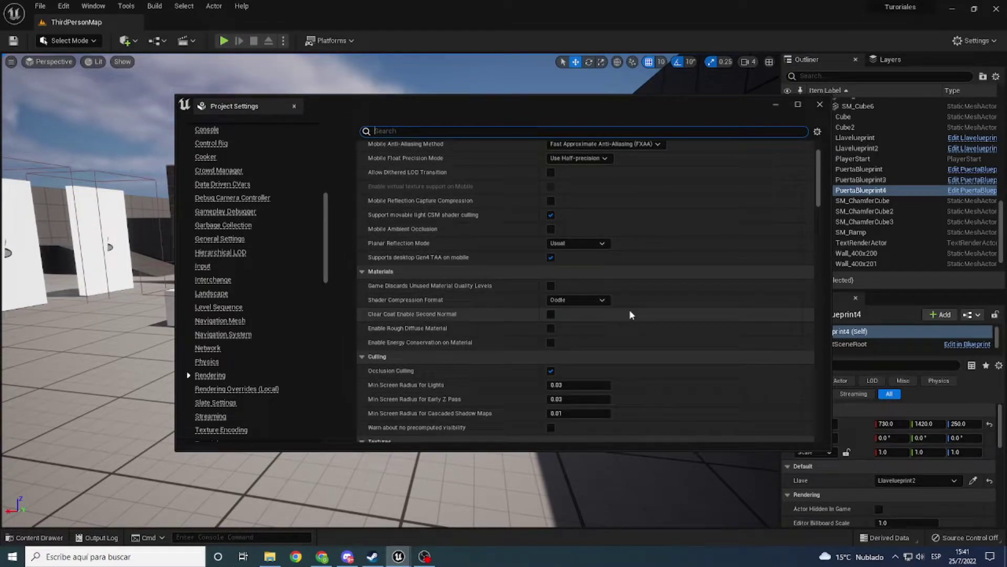
pyautogui.scroll(-3, 630, 314)
pyautogui.scroll(-4, 630, 313)
pyautogui.scroll(-2, 631, 314)
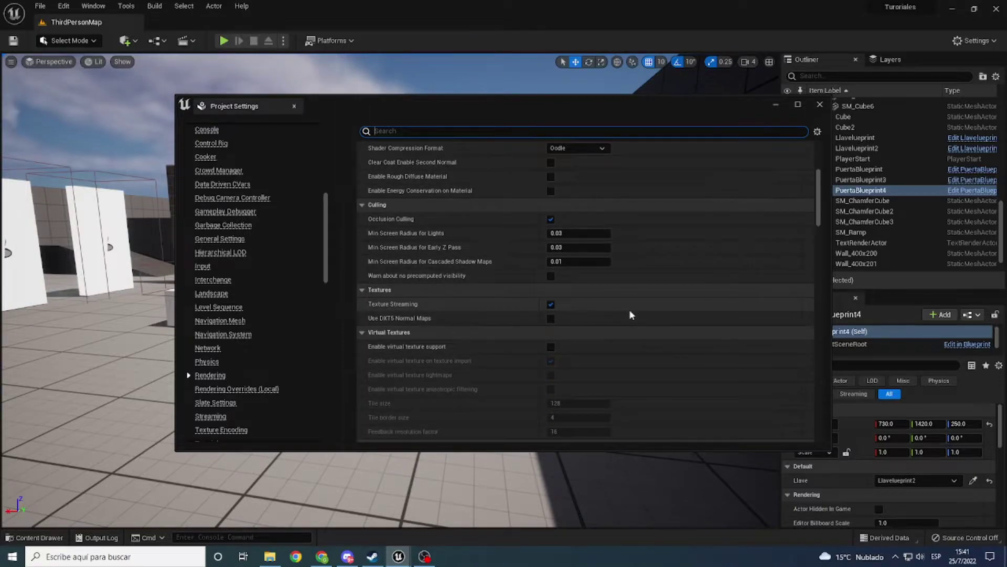
pyautogui.scroll(-1, 631, 314)
pyautogui.scroll(-4, 630, 314)
pyautogui.scroll(-2, 630, 314)
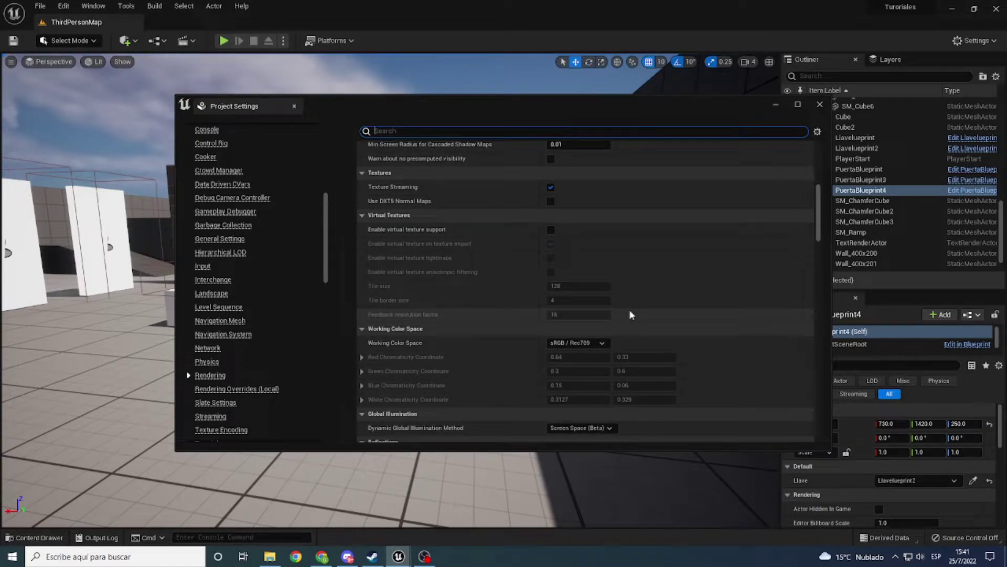
pyautogui.scroll(-1, 630, 314)
pyautogui.scroll(-2, 630, 314)
pyautogui.scroll(-2, 630, 314)
pyautogui.scroll(-2, 630, 314)
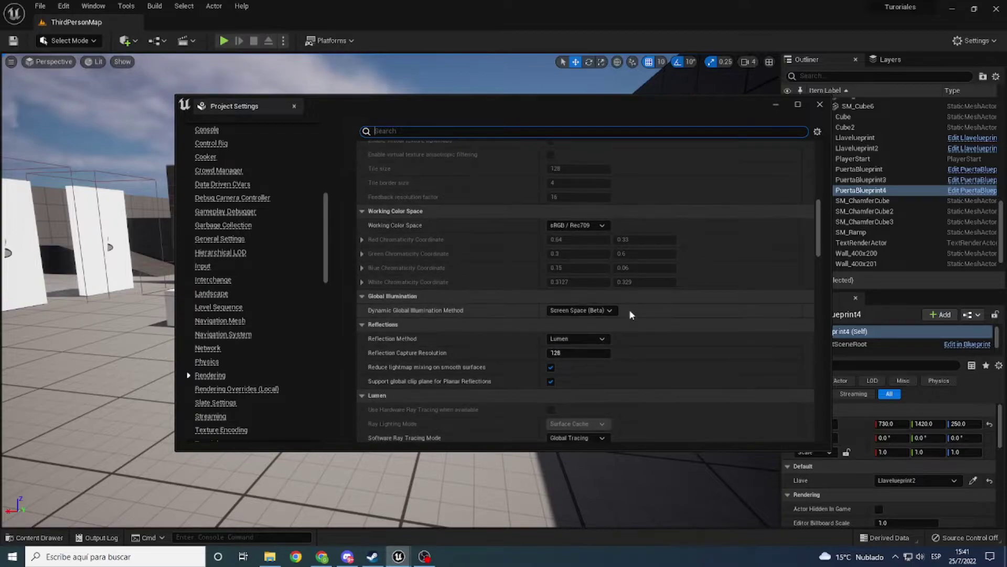
pyautogui.scroll(-1, 630, 314)
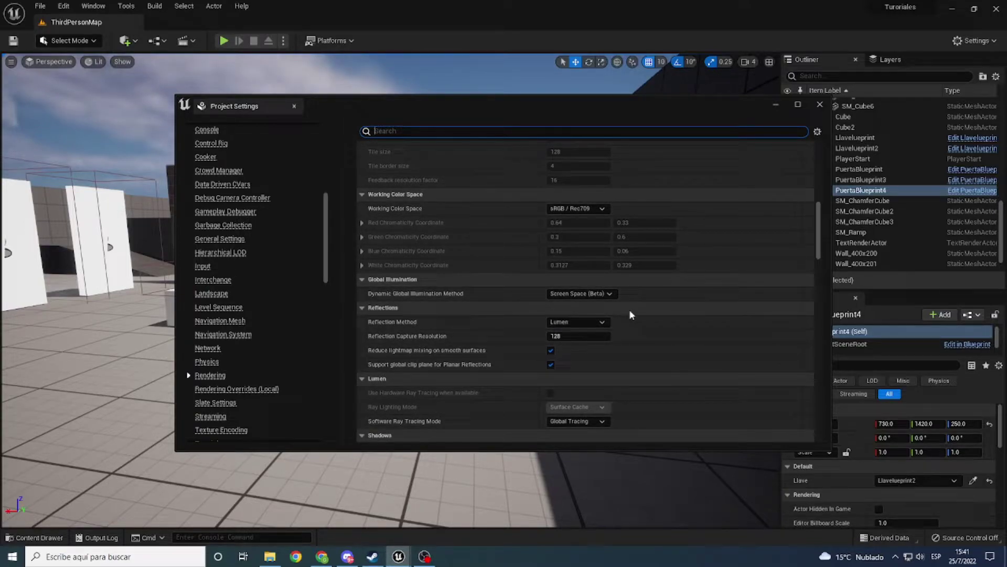
pyautogui.click(549, 293)
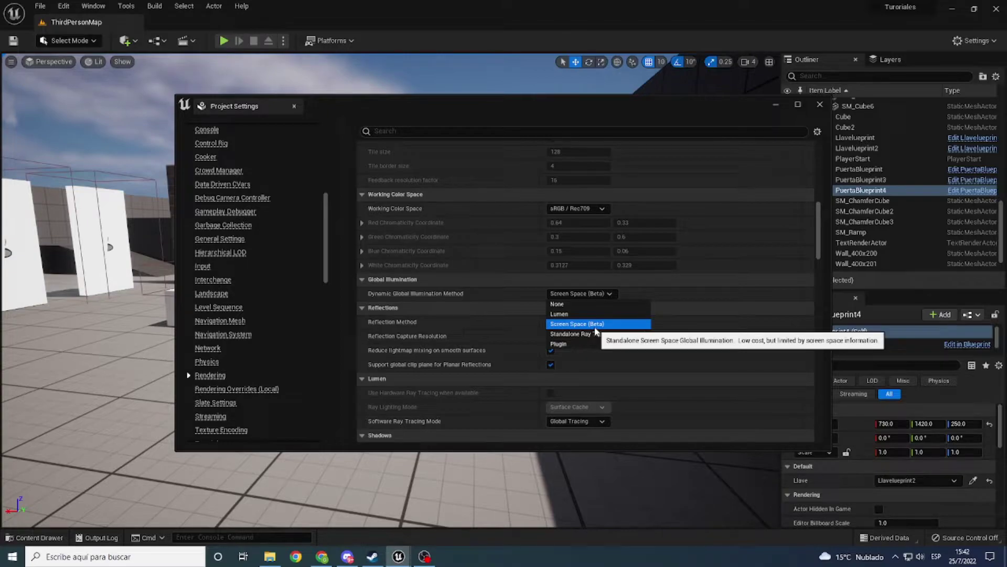
pyautogui.click(582, 294)
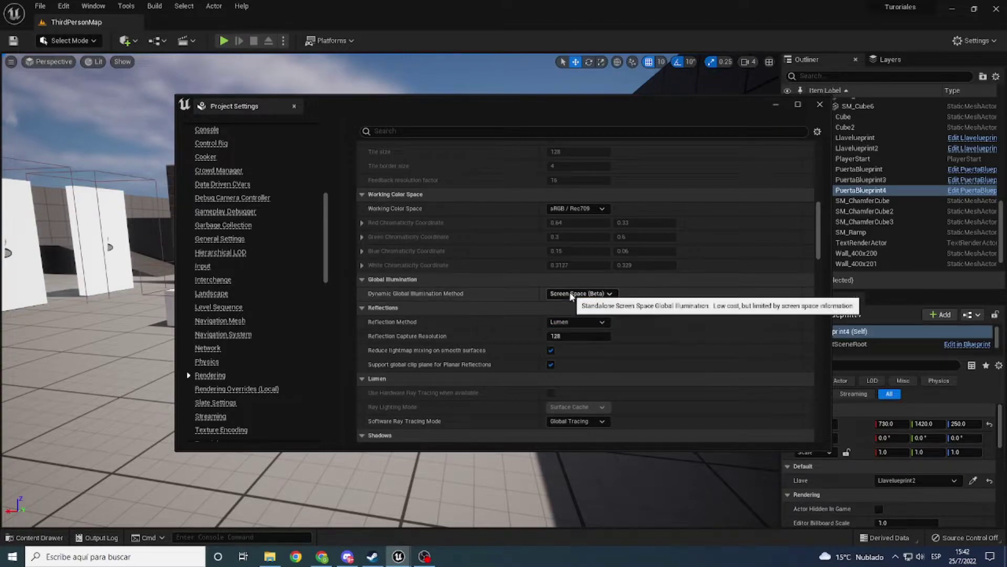
pyautogui.click(599, 294)
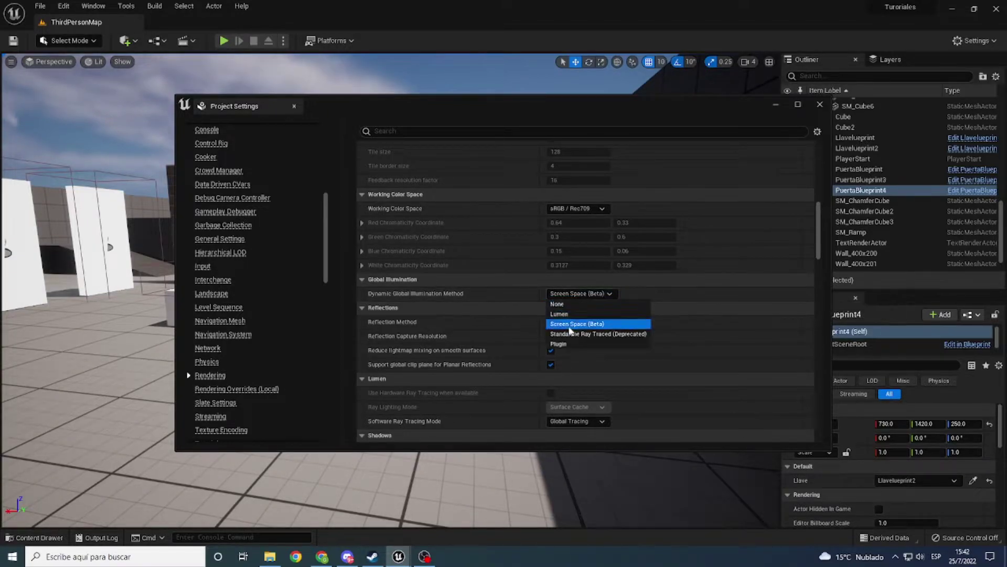
pyautogui.click(561, 295)
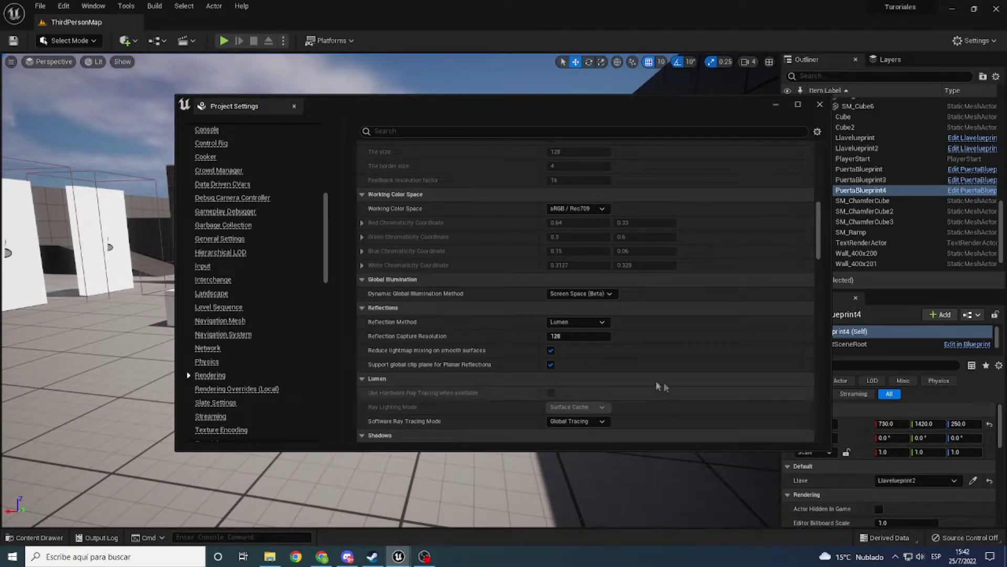
# - Search the settings for 'blur', confirm Motion Blur is unchecked, and close Project Settings
pyautogui.click(428, 132)
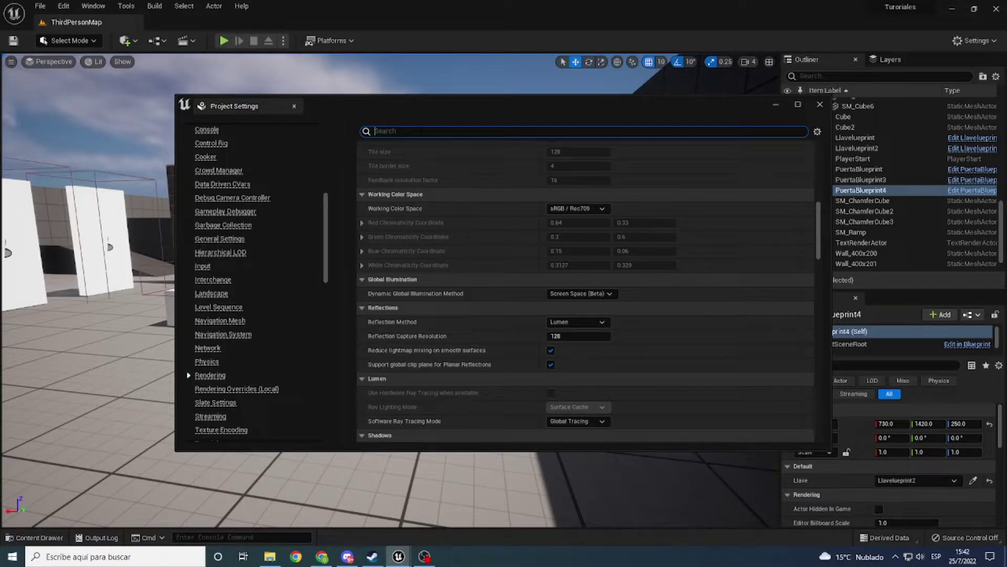
pyautogui.write('bru')
pyautogui.write('r')
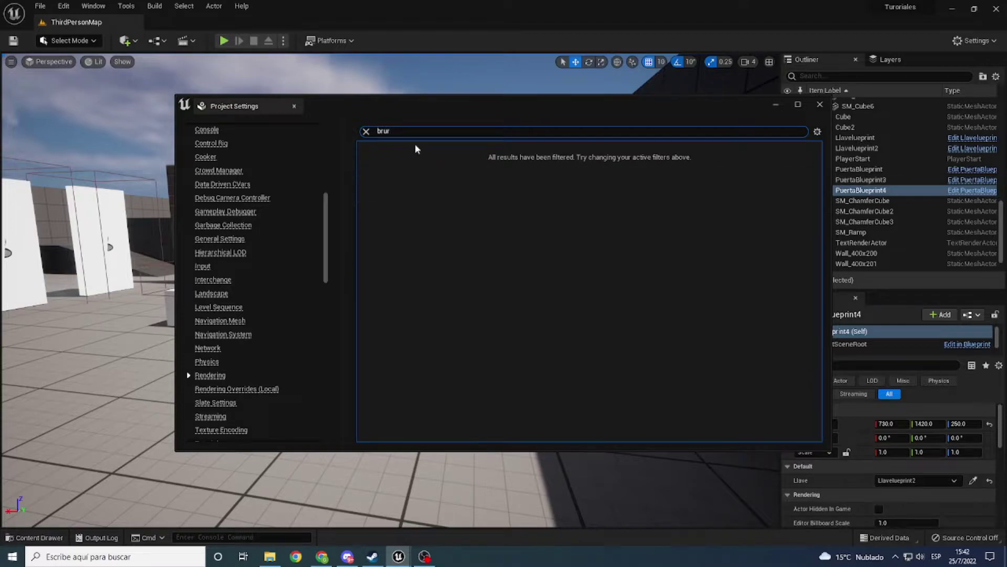
pyautogui.press('BackSpace')
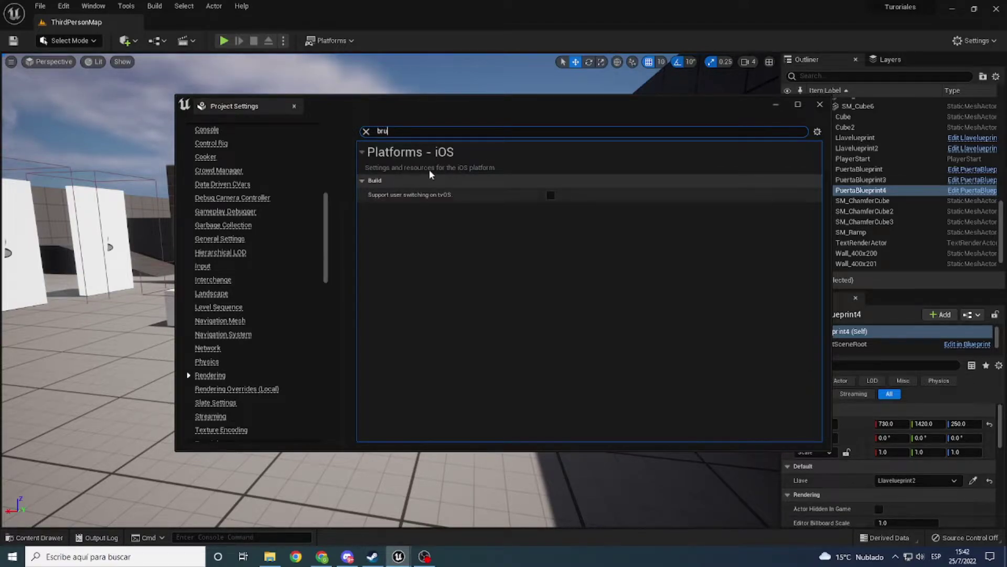
pyautogui.press('BackSpace')
pyautogui.press('BackSpace')
pyautogui.press('BackSpace')
pyautogui.write('blur')
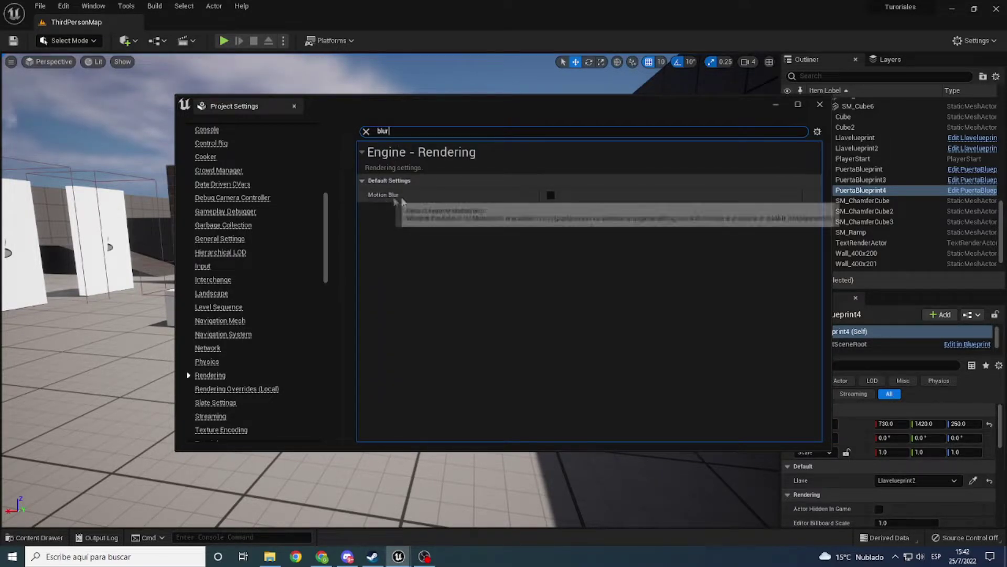
pyautogui.click(568, 207)
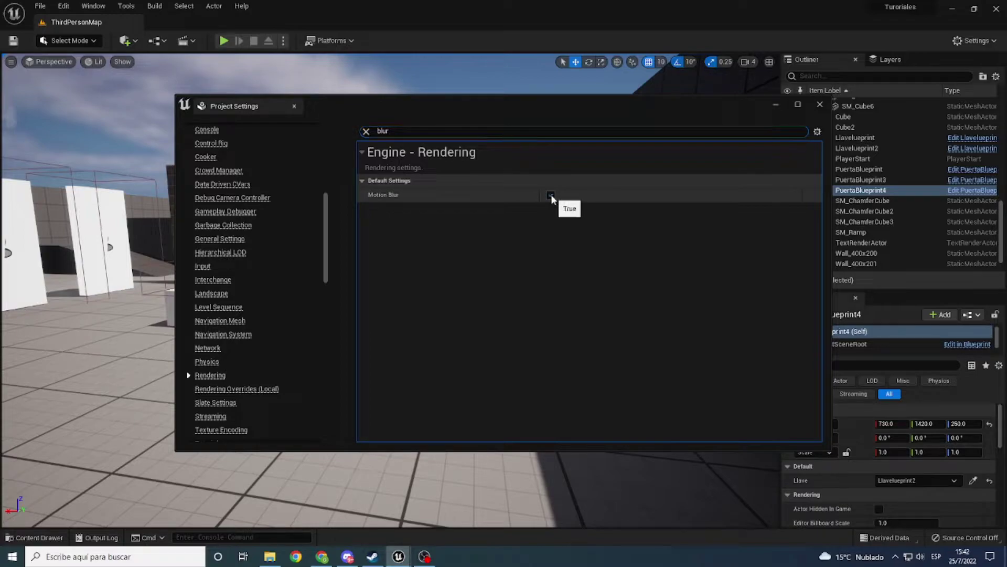
pyautogui.click(820, 106)
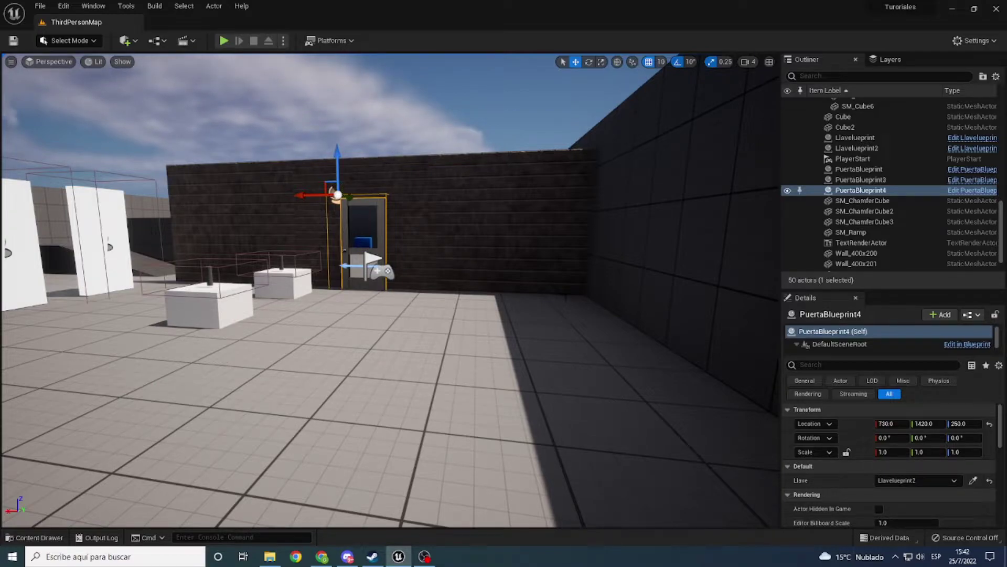
# - Create a new Material asset in the Content folder and name it M_Espejo
pyautogui.hotkey('ctrl', 'space')
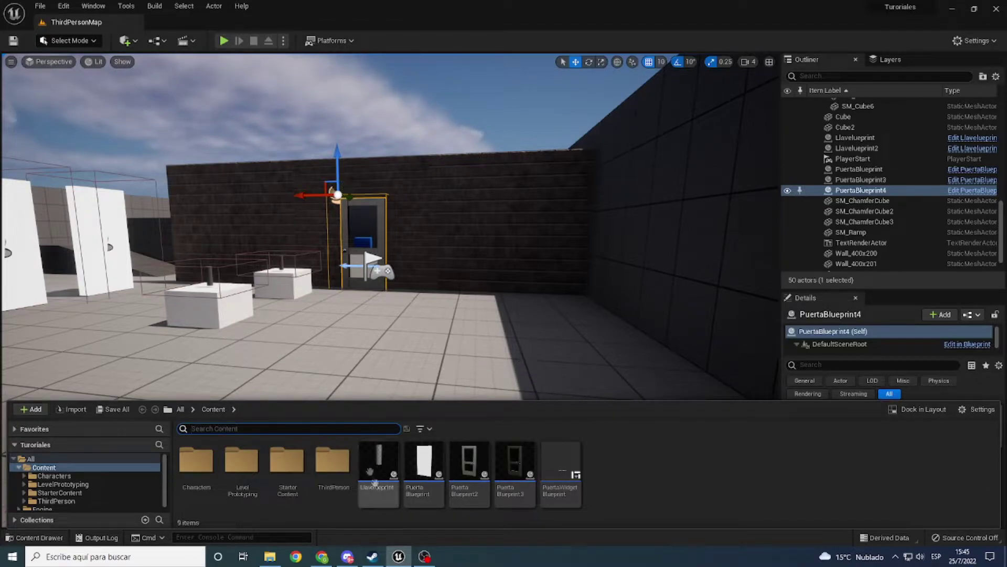
pyautogui.click(469, 462)
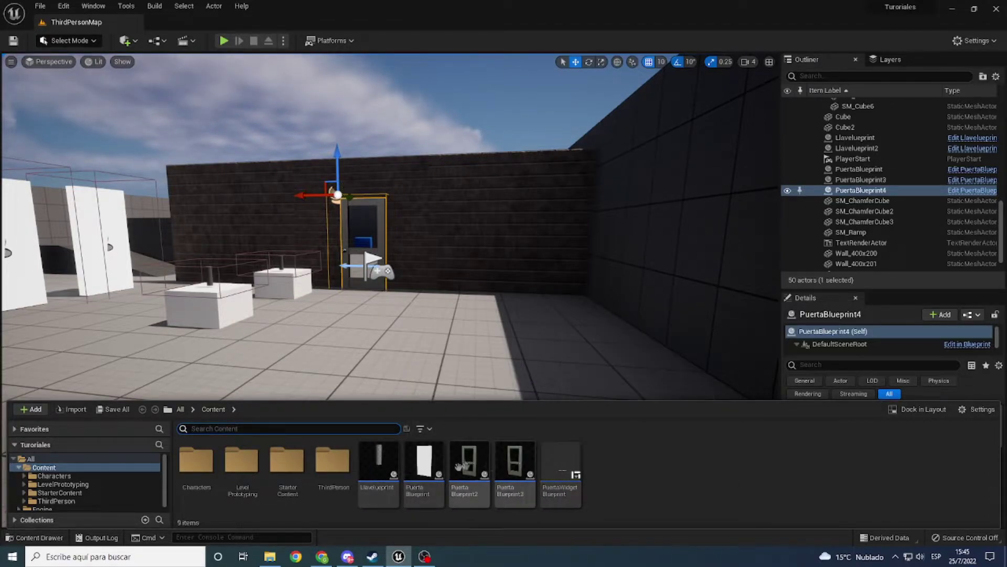
pyautogui.rightClick(623, 472)
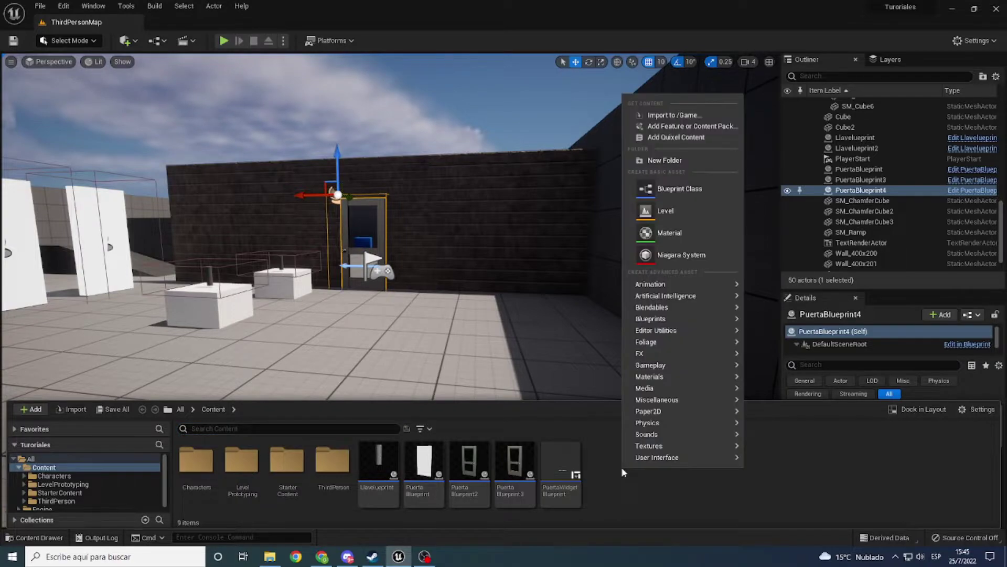
pyautogui.click(688, 233)
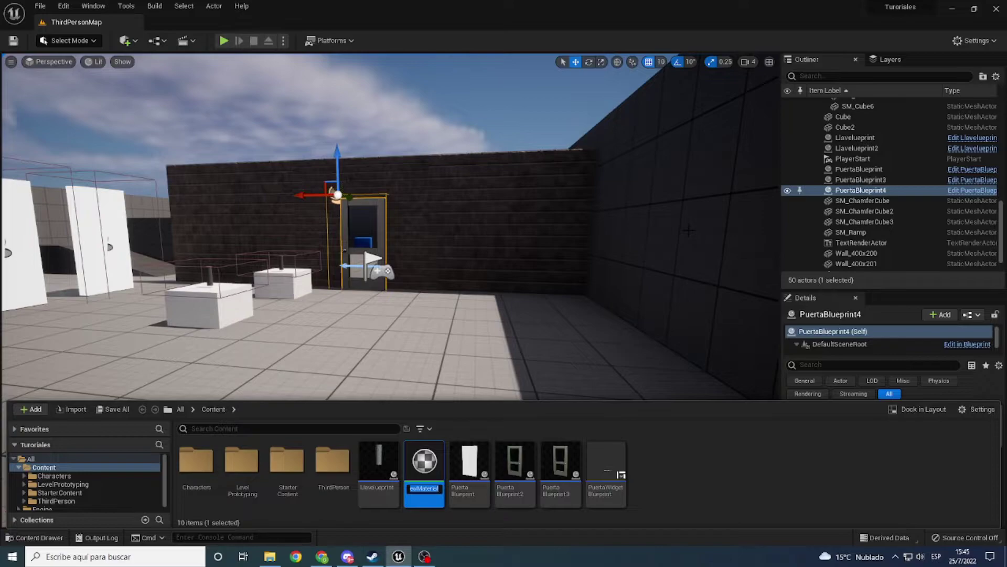
pyautogui.write('M')
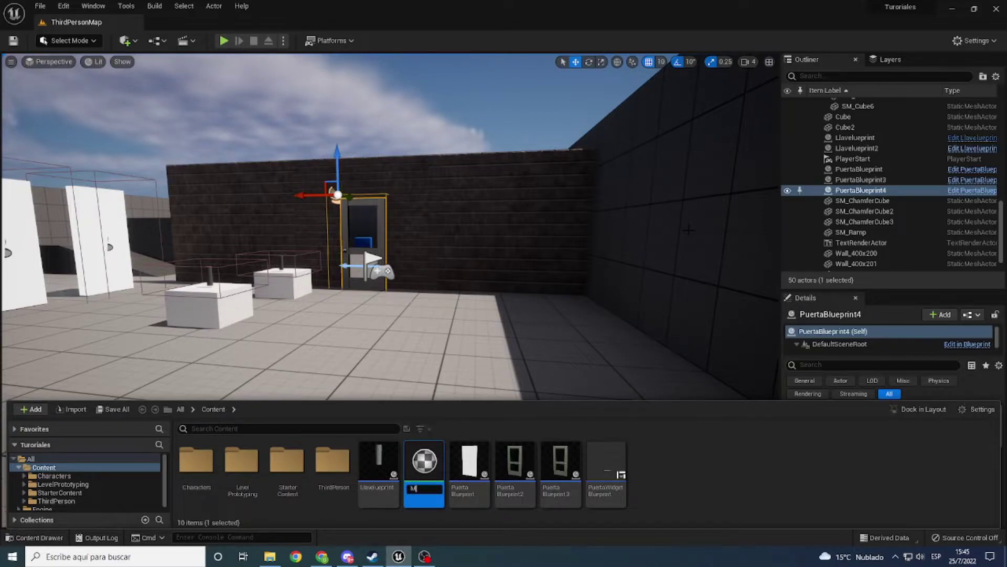
pyautogui.write('_E')
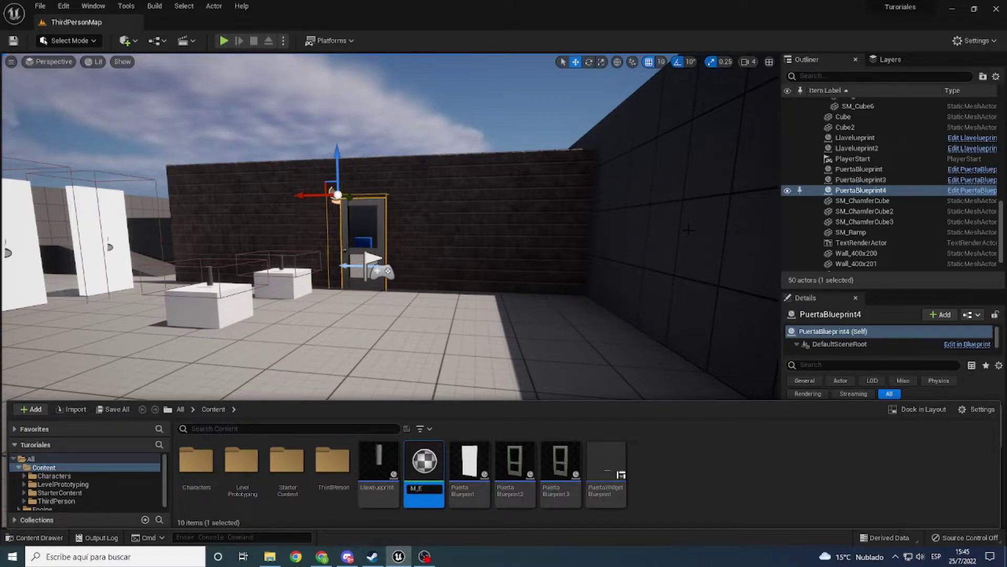
pyautogui.write('spejo')
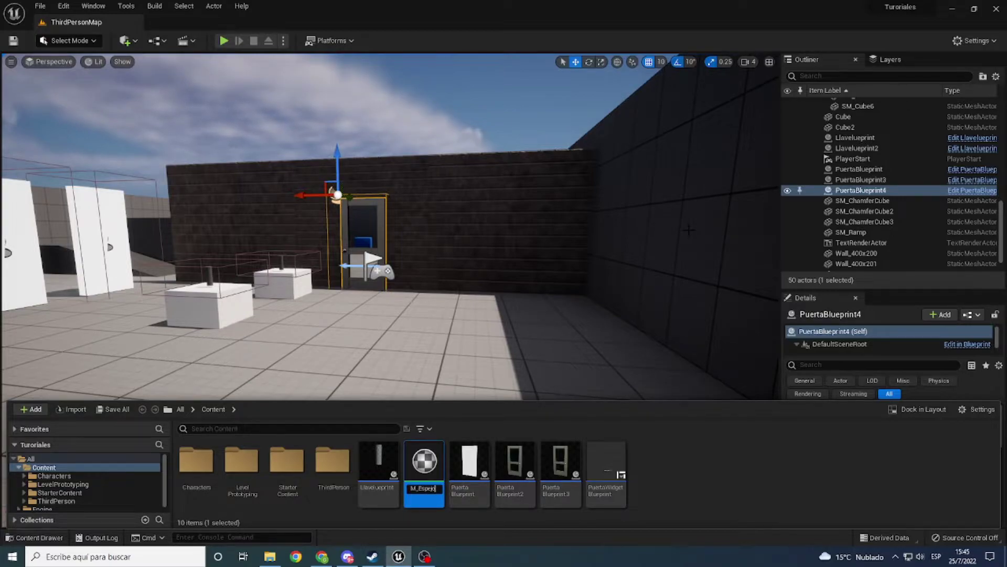
pyautogui.press('Return')
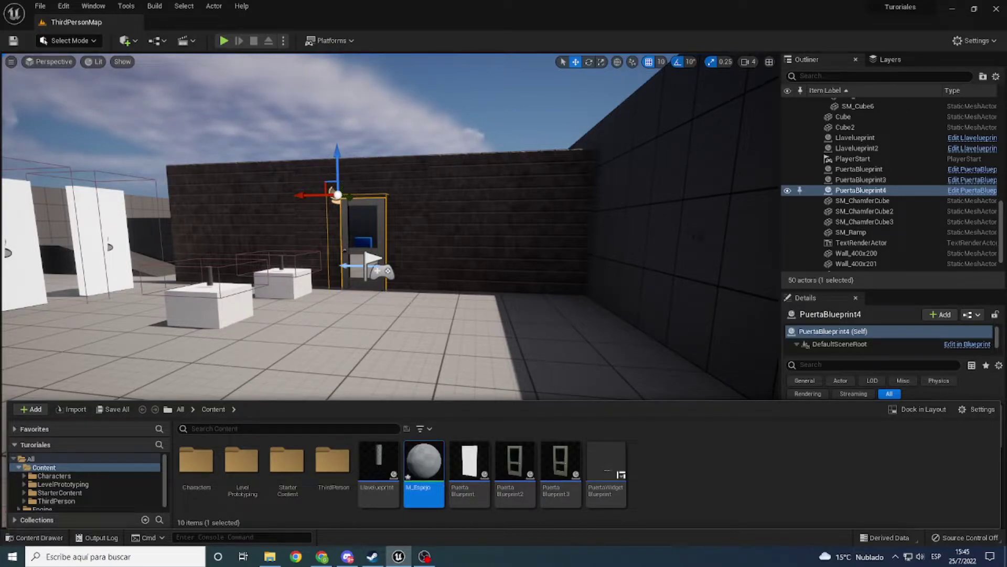
# - Open M_Espejo in the material editor and wire a new Constant3Vector into Base Color
pyautogui.doubleClick(423, 471)
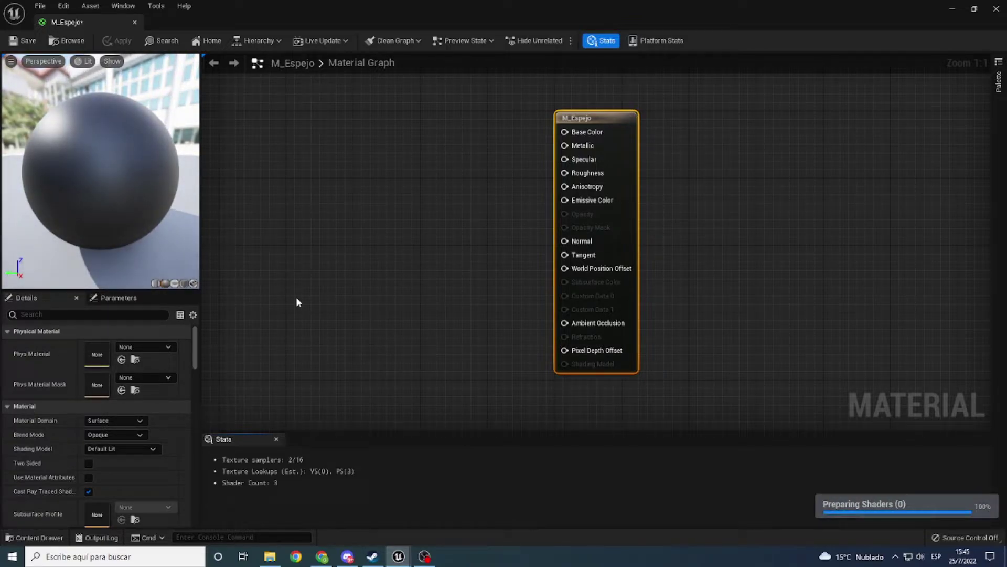
pyautogui.moveTo(355, 150); pyautogui.dragTo(386, 254, button='right')
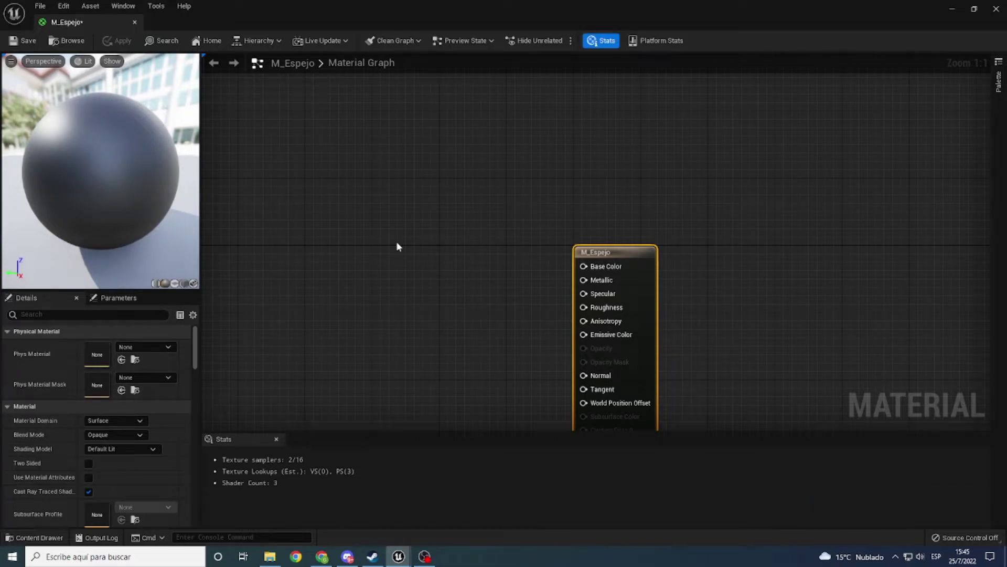
pyautogui.click(433, 247)
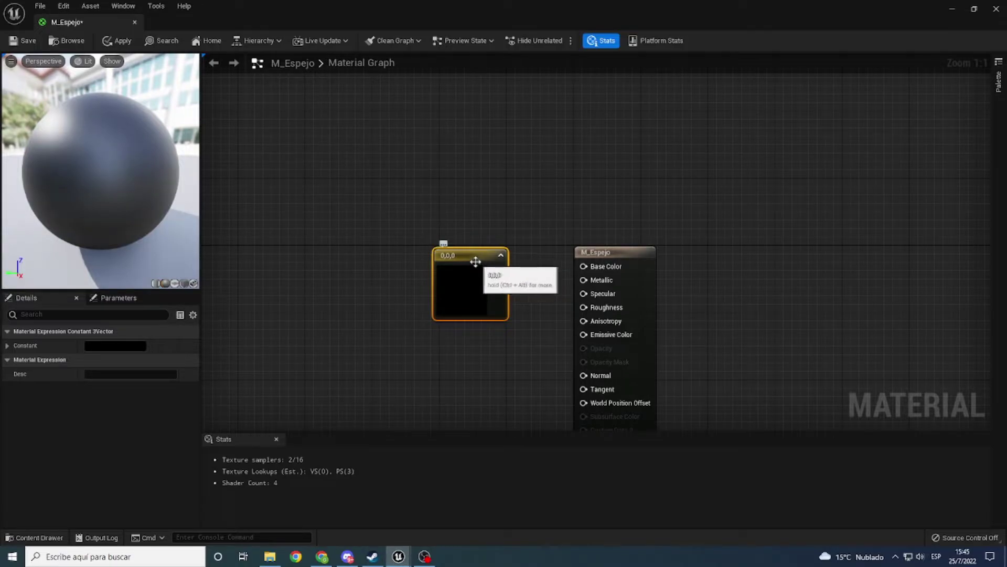
pyautogui.moveTo(475, 261)
pyautogui.mouseDown()
pyautogui.moveTo(440, 250)
pyautogui.moveTo(587, 269)
pyautogui.mouseUp()
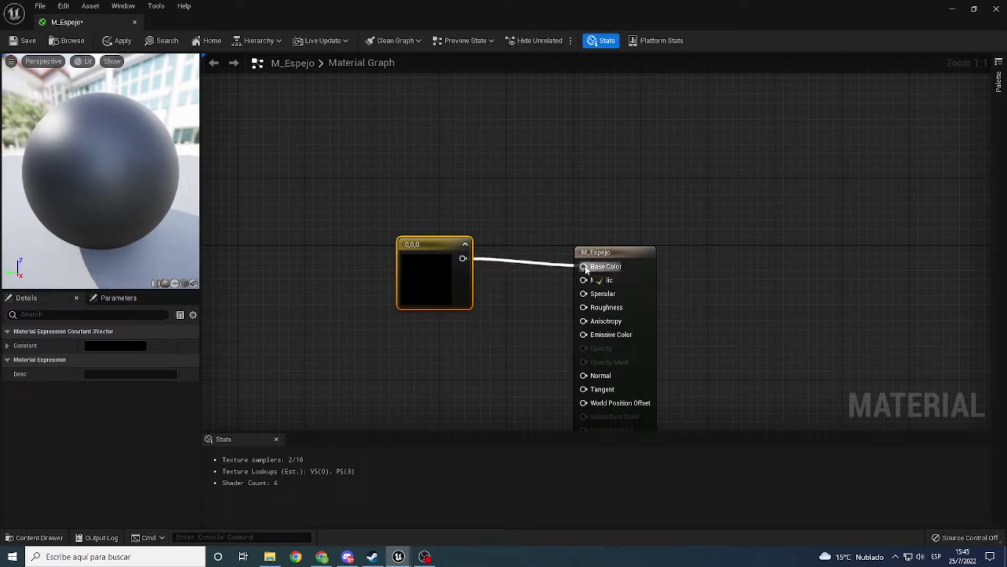
# - Set the Constant3Vector colour to full white (1,1,1) in the Color Picker
pyautogui.click(129, 345)
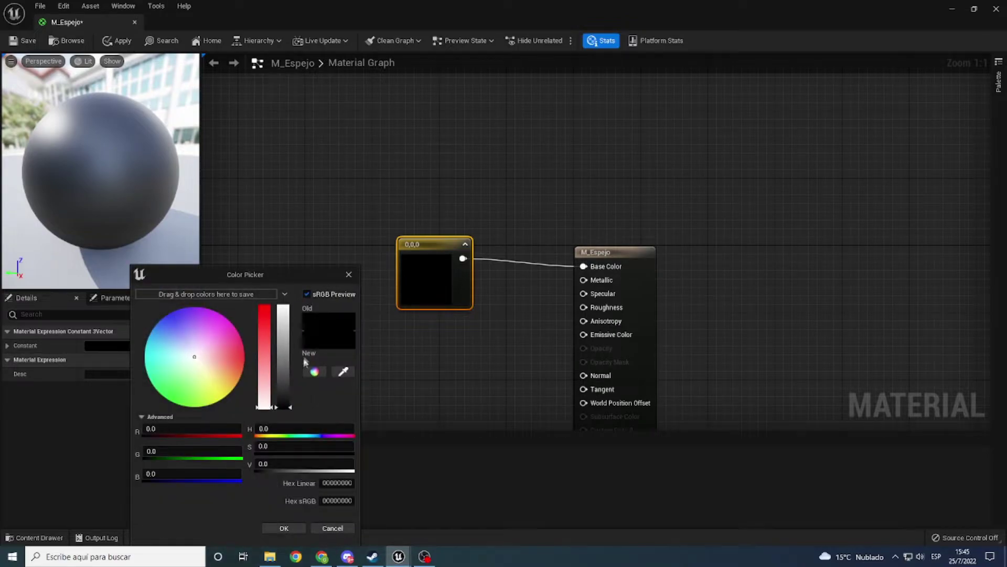
pyautogui.click(283, 388)
pyautogui.moveTo(282, 389); pyautogui.dragTo(283, 306)
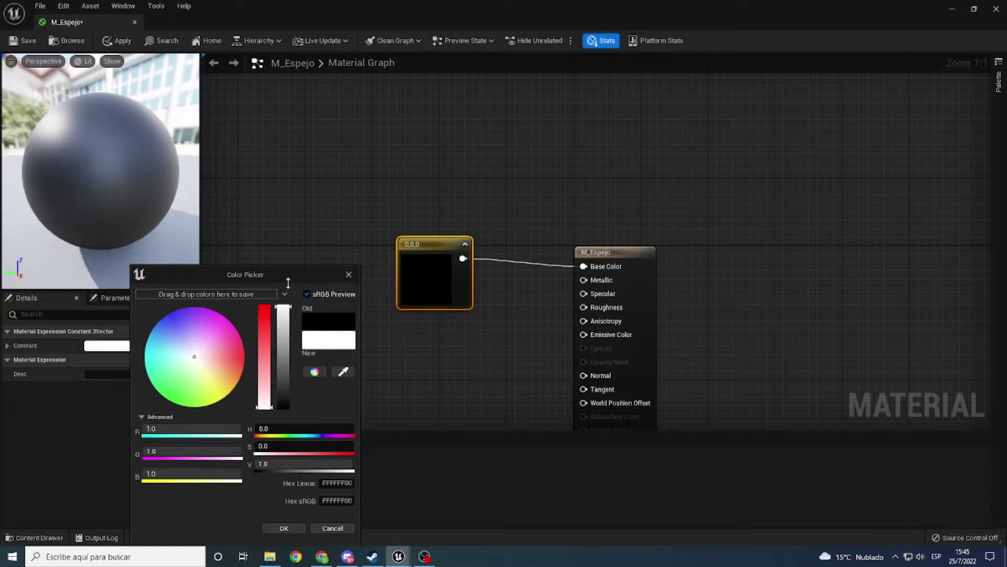
pyautogui.click(282, 528)
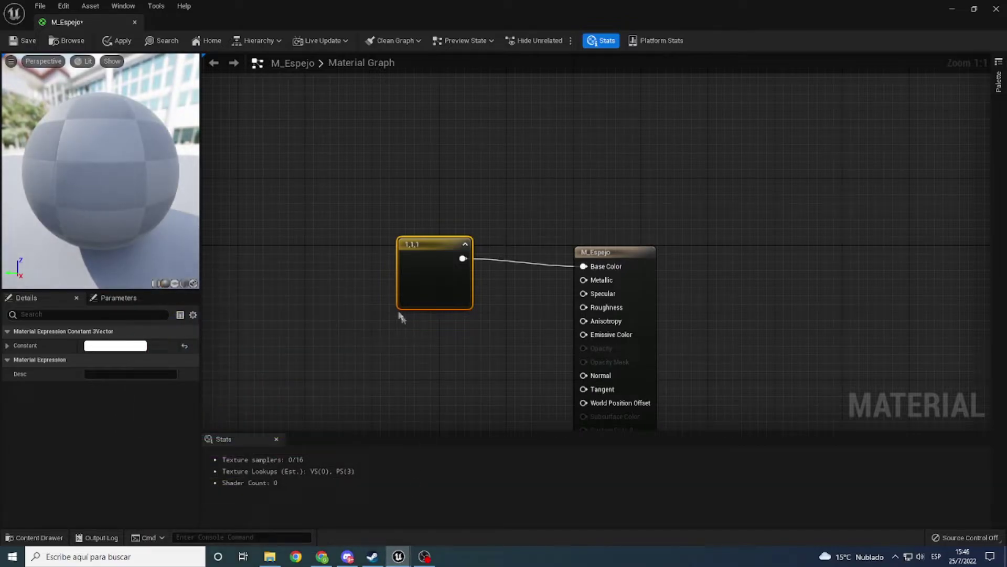
pyautogui.moveTo(416, 388); pyautogui.dragTo(419, 342, button='right')
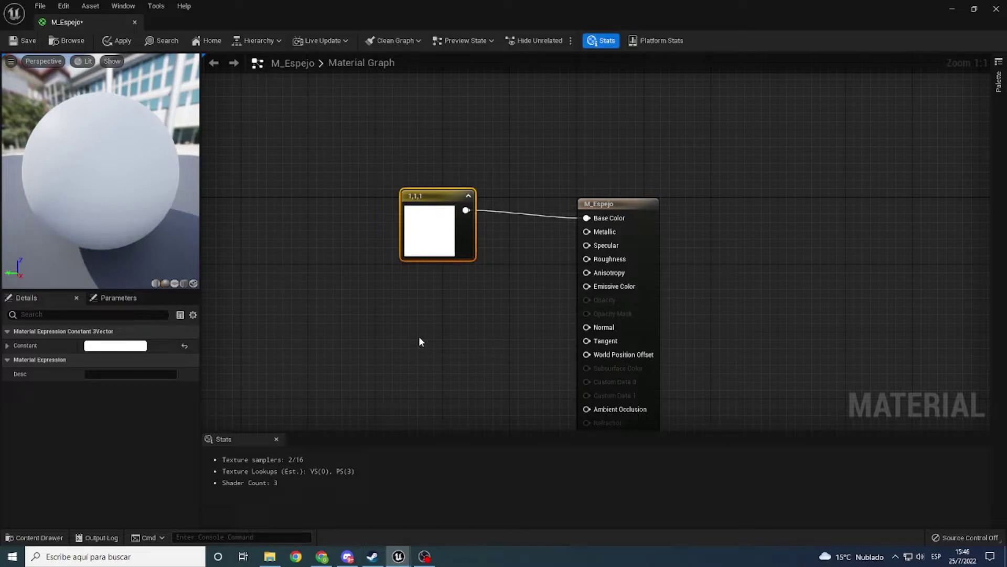
# - Place a scalar Constant node of 0 and duplicate it with Ctrl+D
pyautogui.rightClick(419, 338)
pyautogui.write('cr')
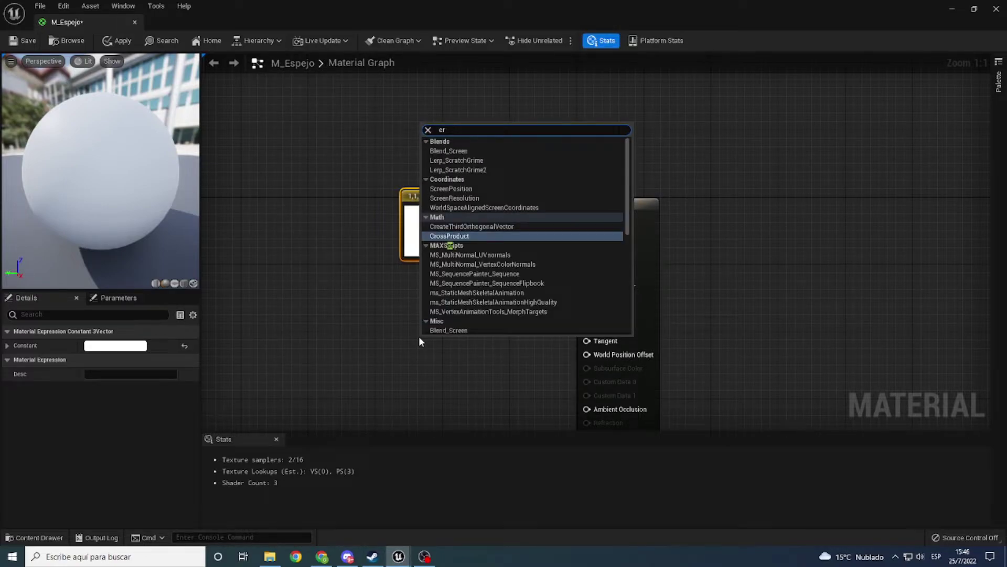
pyautogui.press('BackSpace')
pyautogui.write('ons')
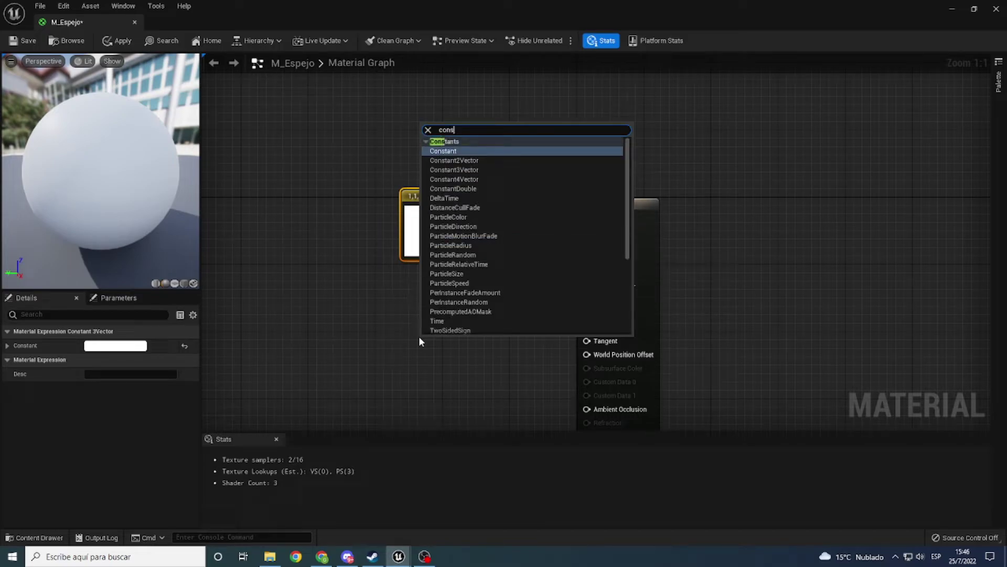
pyautogui.click(382, 318)
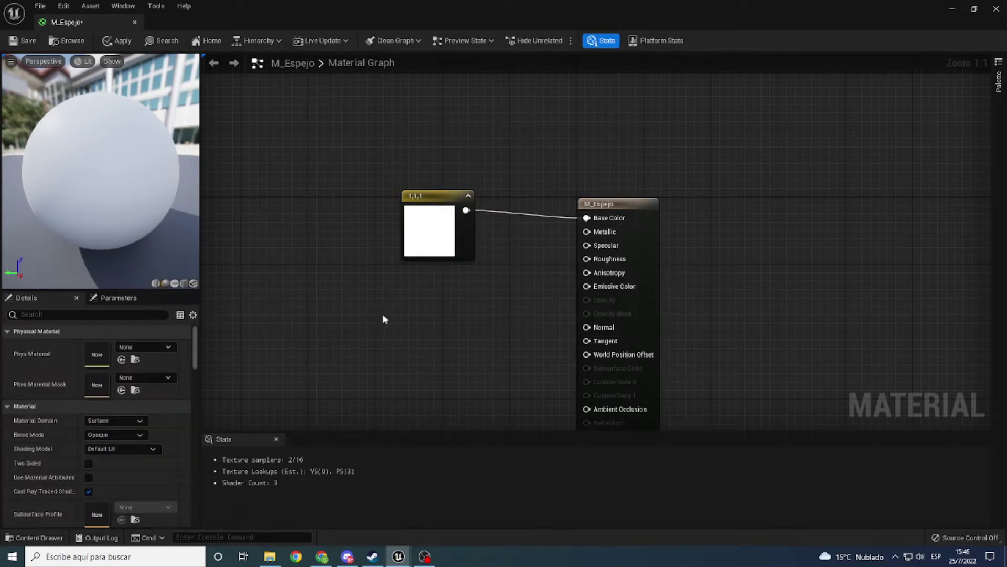
pyautogui.click(426, 297)
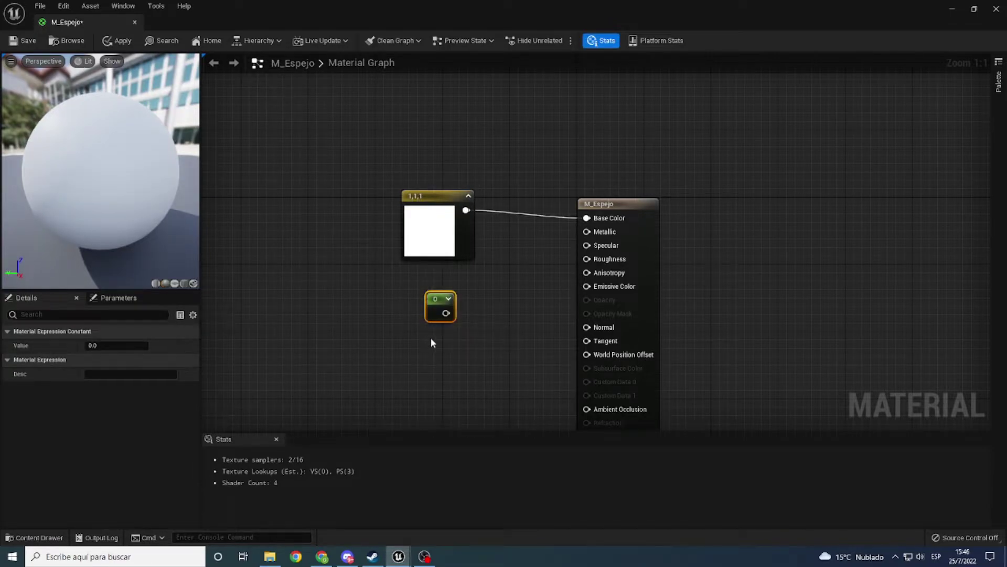
pyautogui.hotkey('ctrl', 'd')
# - Connect the three 0 constants to Metallic, Specular and Roughness
pyautogui.moveTo(463, 405); pyautogui.dragTo(450, 388, button='right')
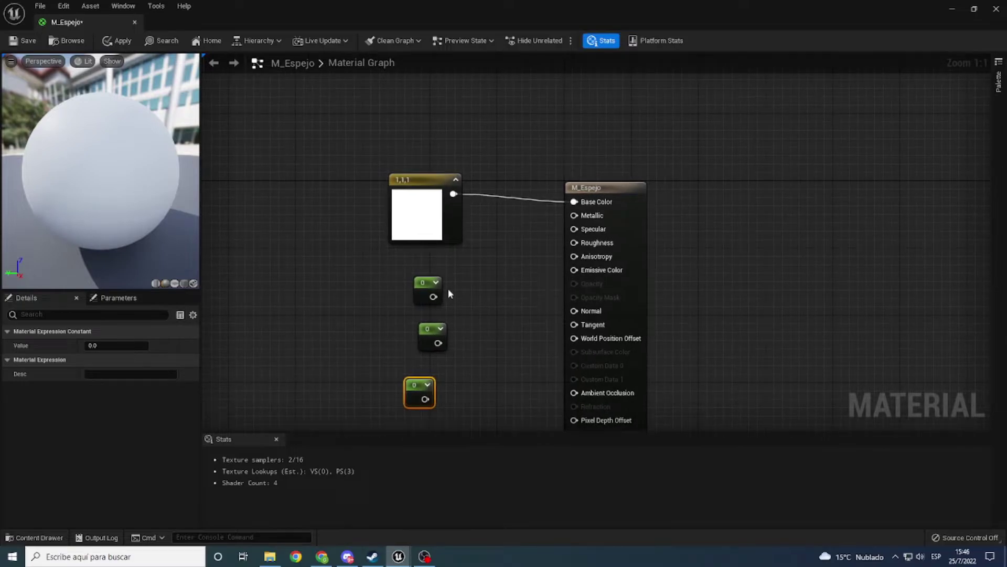
pyautogui.moveTo(428, 289)
pyautogui.mouseDown()
pyautogui.moveTo(479, 279)
pyautogui.moveTo(574, 215)
pyautogui.mouseUp()
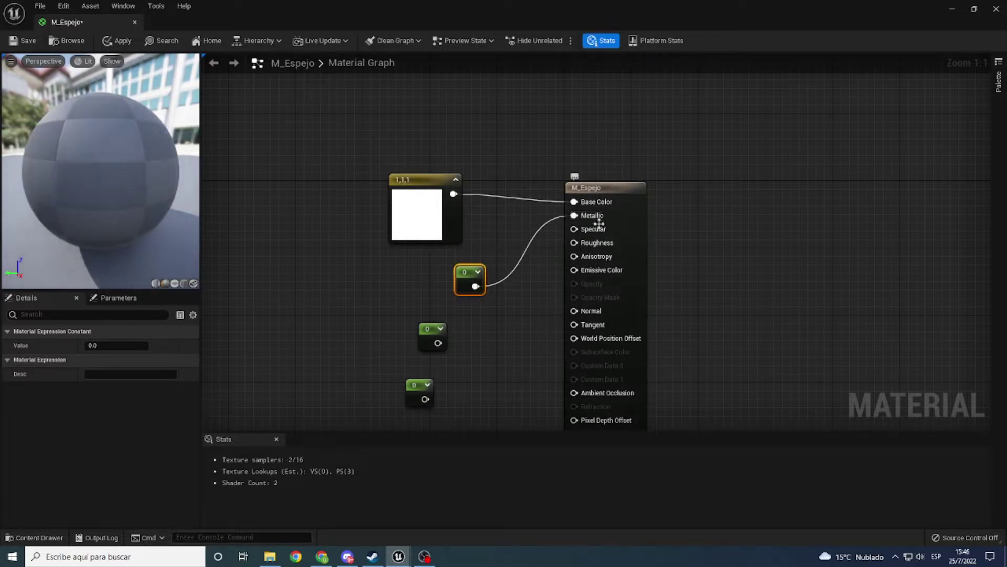
pyautogui.moveTo(449, 350)
pyautogui.mouseDown()
pyautogui.moveTo(483, 351)
pyautogui.moveTo(575, 230)
pyautogui.mouseUp()
pyautogui.click(424, 398)
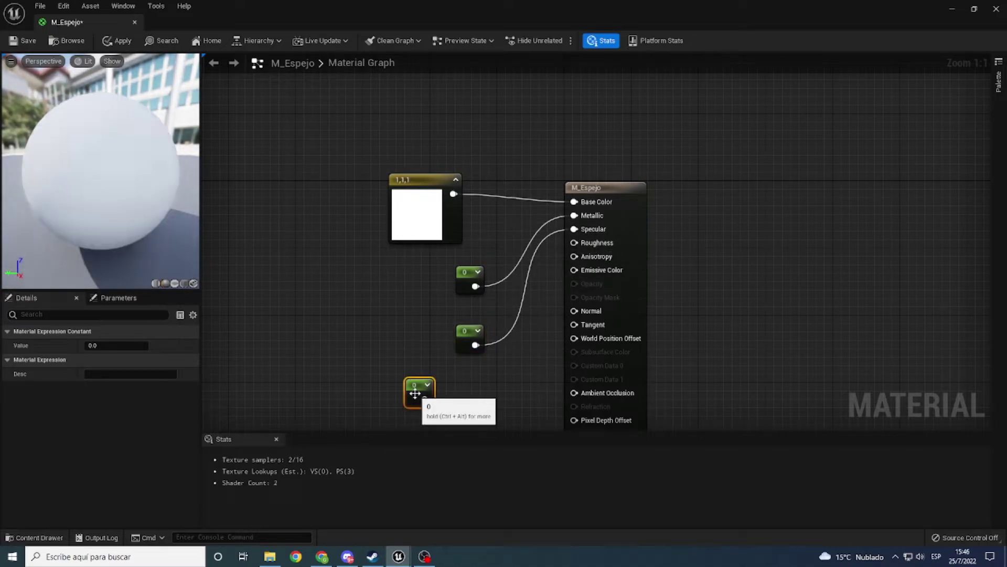
pyautogui.moveTo(429, 400)
pyautogui.mouseDown()
pyautogui.moveTo(470, 398)
pyautogui.moveTo(575, 242)
pyautogui.mouseUp()
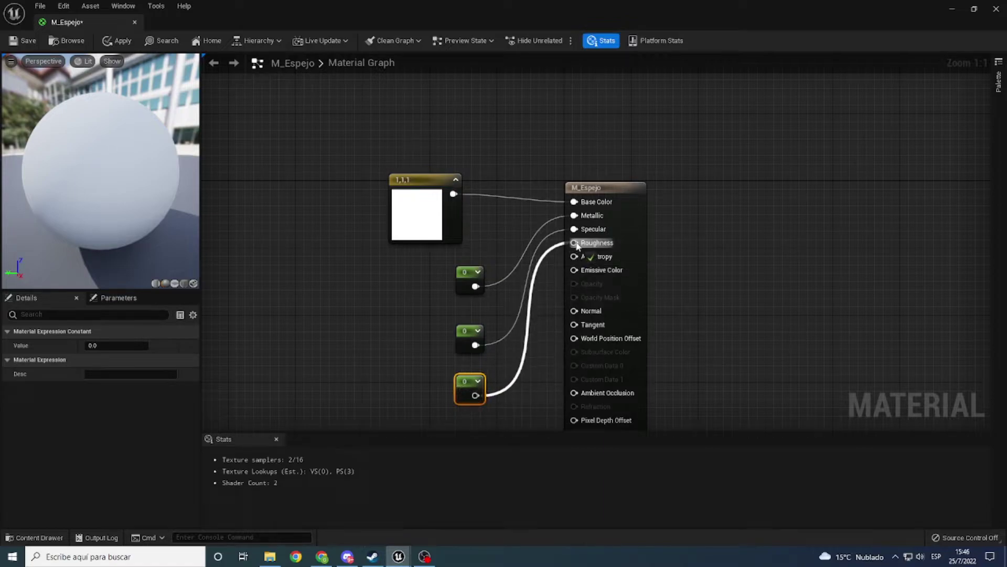
pyautogui.click(466, 274)
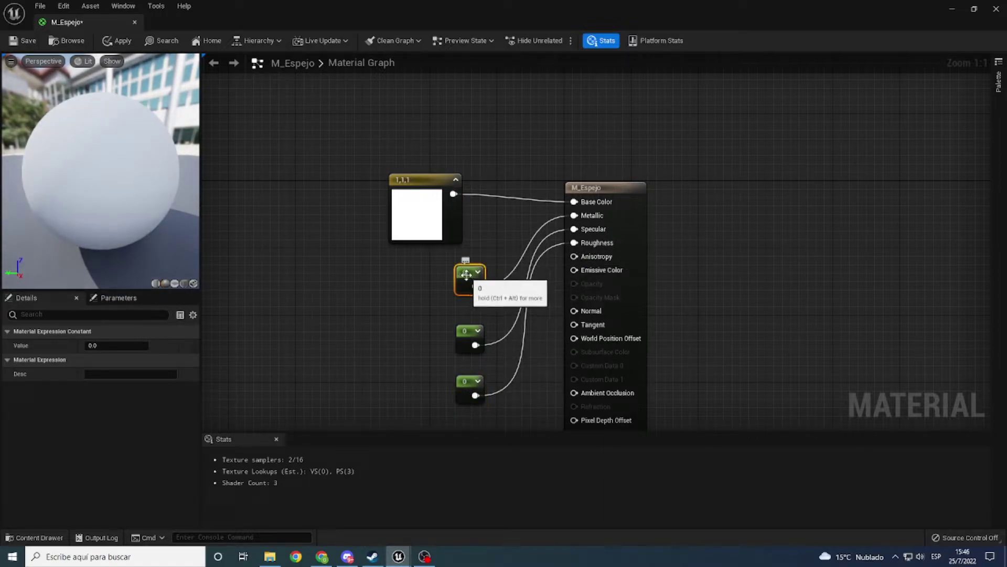
# - Set the Metallic and Specular constants to 1
pyautogui.click(103, 345)
pyautogui.write('1')
pyautogui.press('Return')
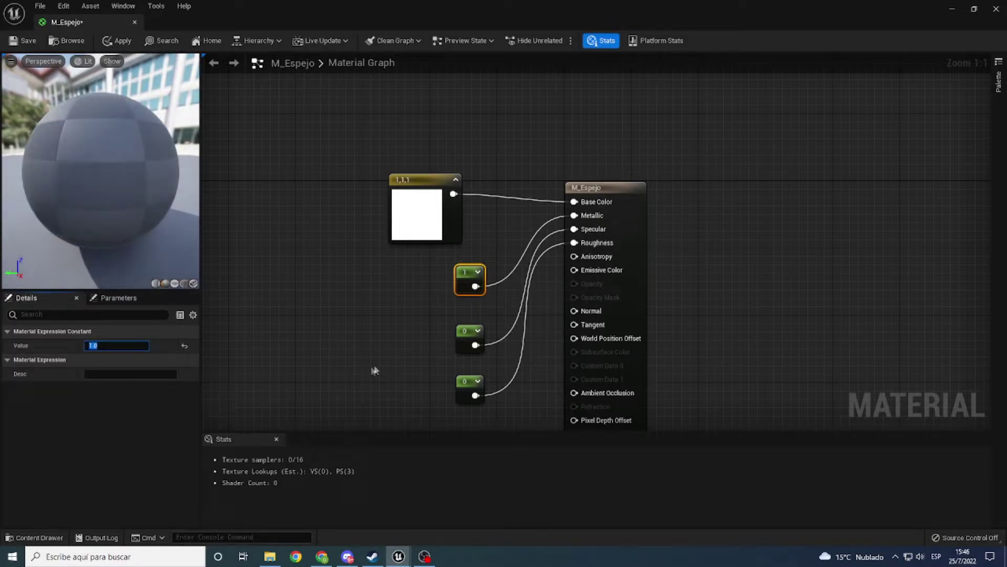
pyautogui.click(464, 341)
pyautogui.click(85, 346)
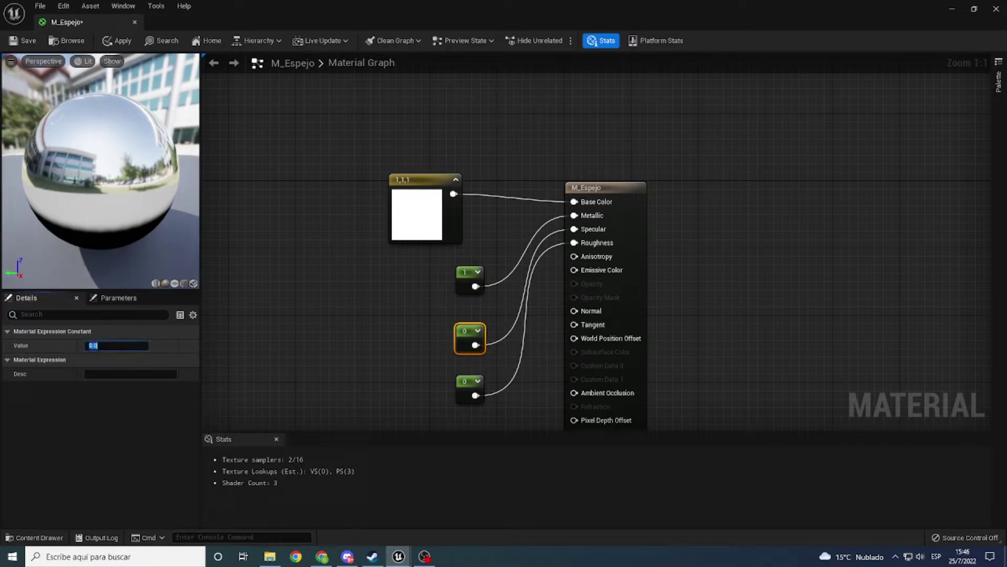
pyautogui.write('1')
pyautogui.press('Return')
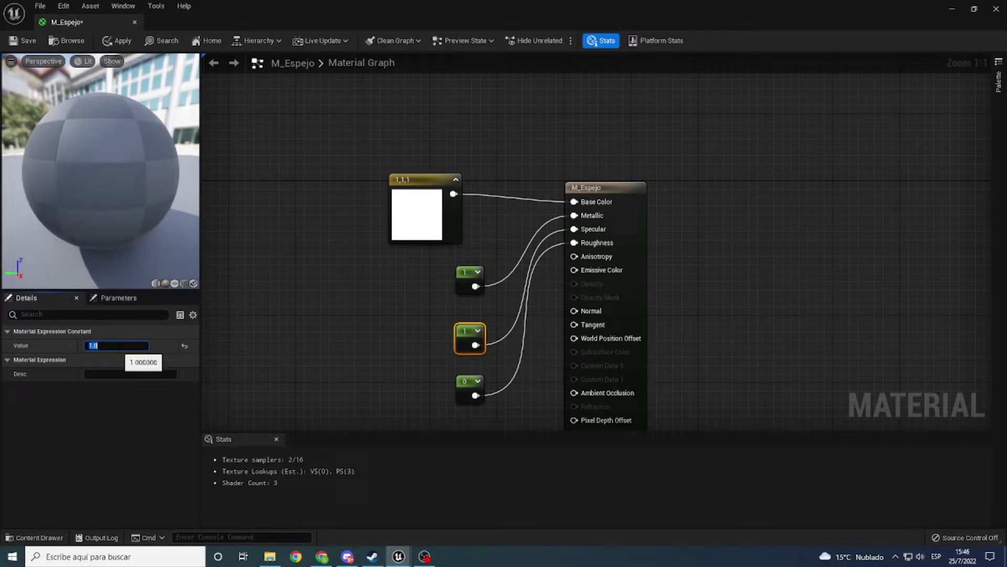
# - Zoom and orbit the chrome preview sphere, then save M_Espejo
pyautogui.moveTo(107, 185); pyautogui.dragTo(107, 189, button='right')
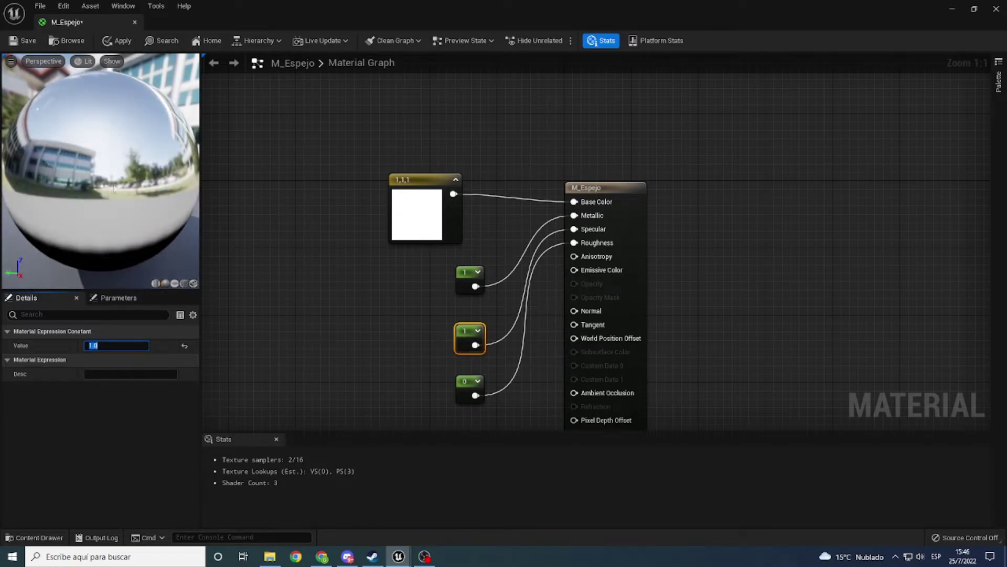
pyautogui.moveTo(107, 188)
pyautogui.mouseDown()
pyautogui.moveTo(126, 188)
pyautogui.moveTo(31, 96)
pyautogui.mouseUp()
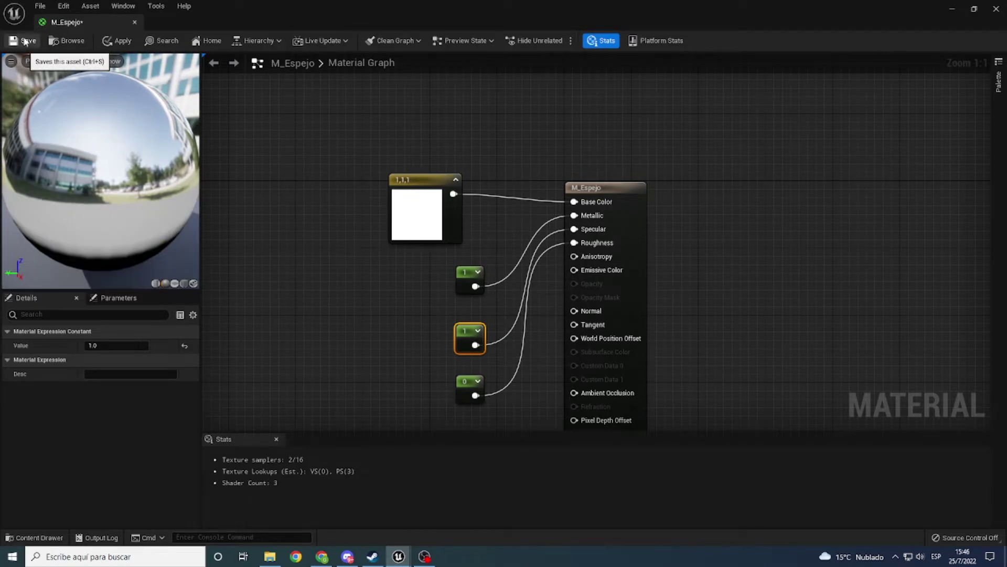
pyautogui.click(25, 41)
pyautogui.click(623, 236)
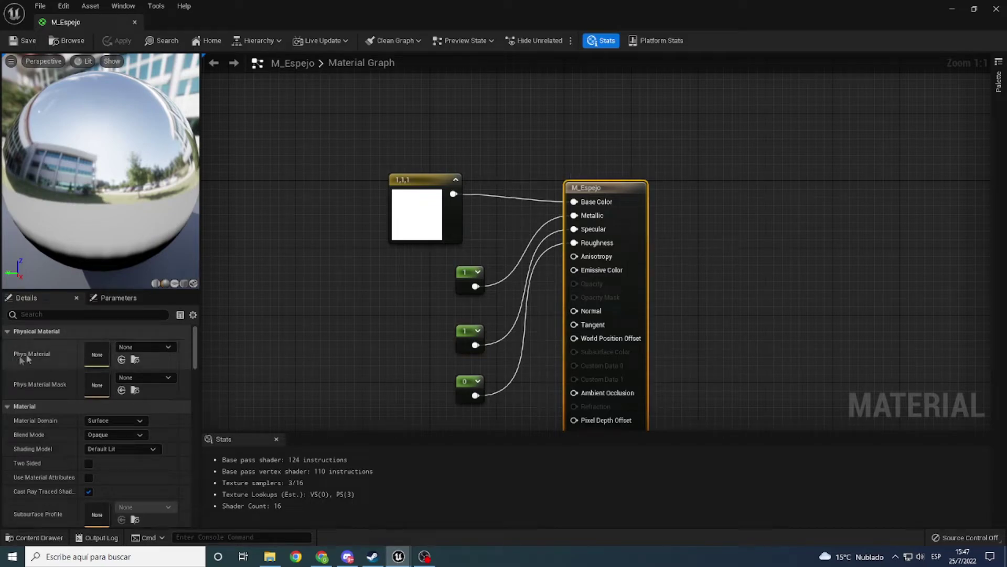
# - Select the M_Espejo result node and enable Planar Reflections in its Details
pyautogui.click(70, 317)
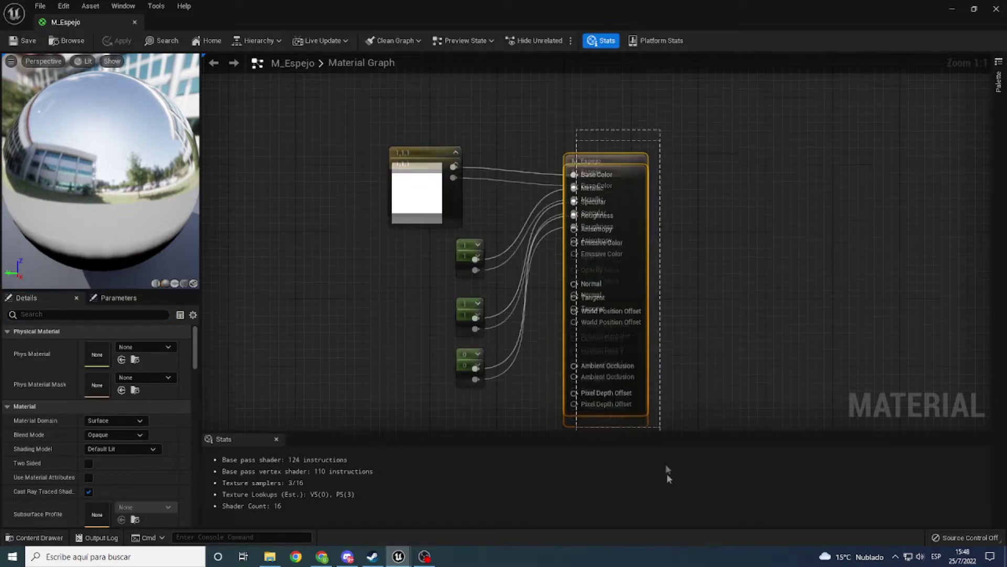
pyautogui.moveTo(666, 472); pyautogui.dragTo(729, 186, button='right')
pyautogui.moveTo(729, 174); pyautogui.dragTo(736, 272)
pyautogui.moveTo(733, 207); pyautogui.dragTo(668, 351, button='right')
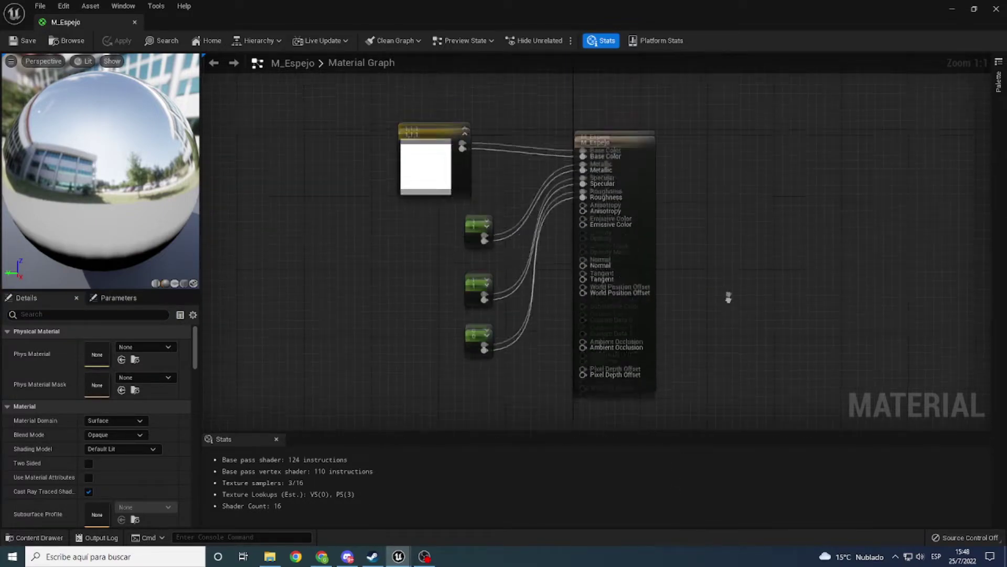
pyautogui.click(641, 227)
pyautogui.click(118, 318)
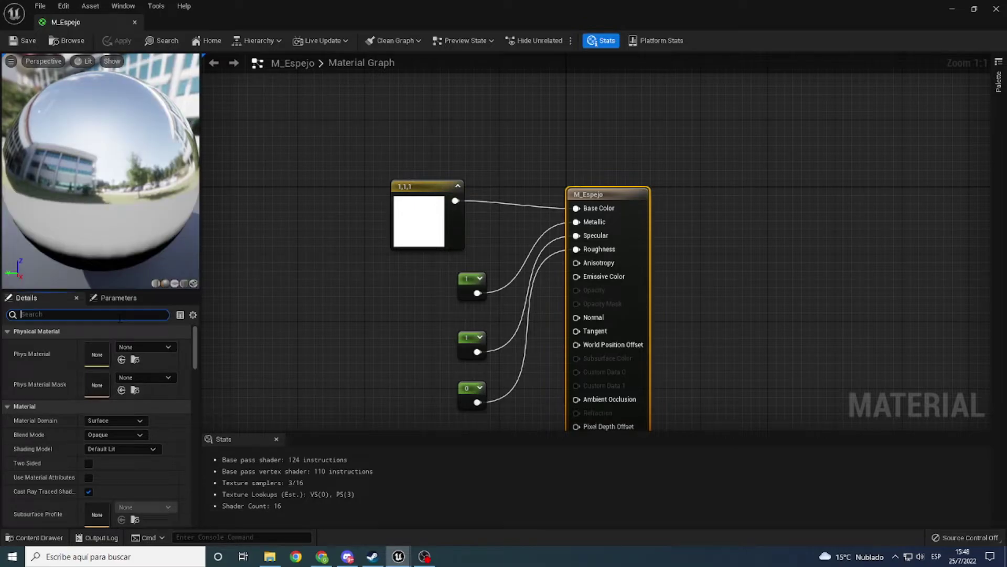
pyautogui.write('plan')
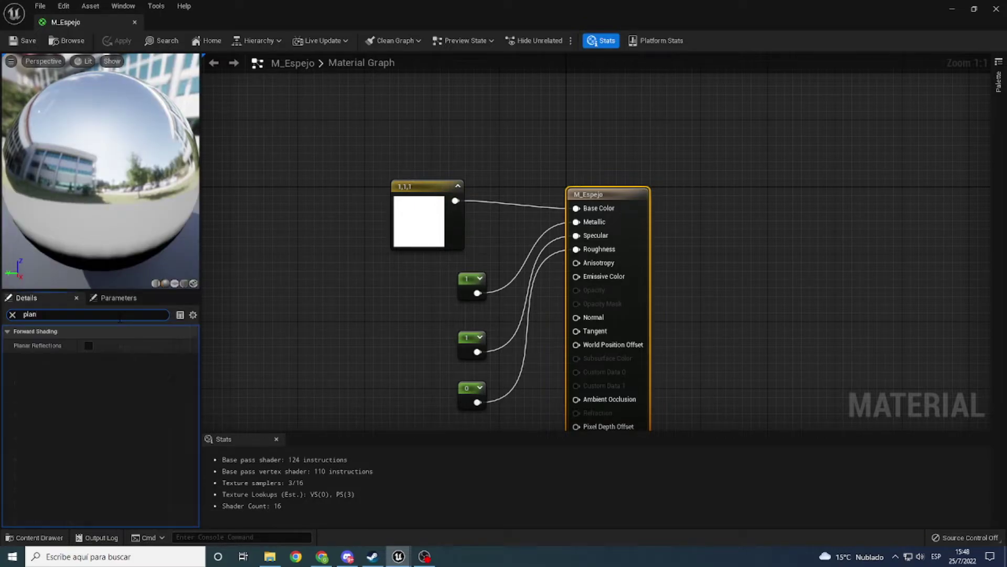
pyautogui.click(89, 346)
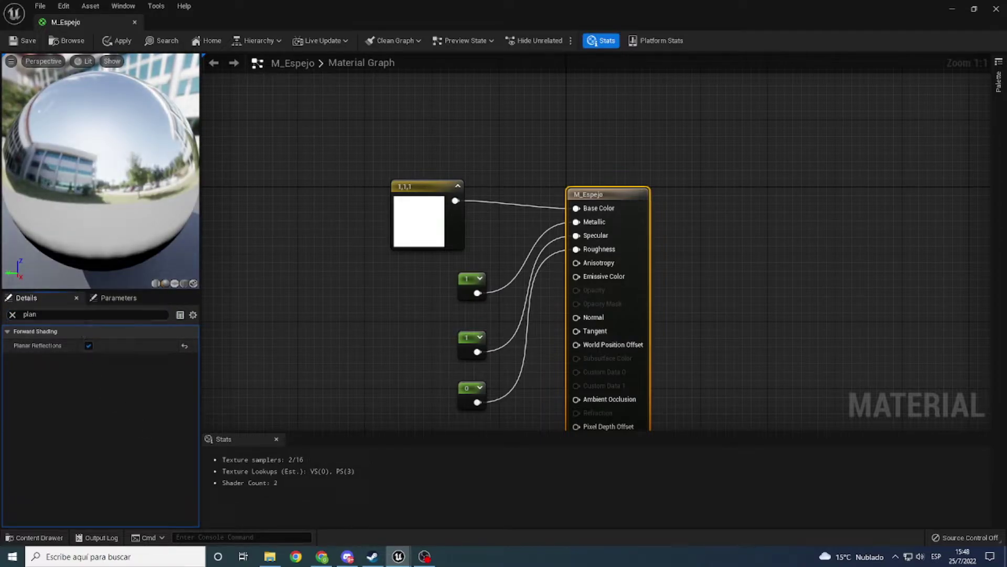
# - Enable High Quality Reflections and apply the changes to M_Espejo
pyautogui.click(53, 314)
pyautogui.write('quak')
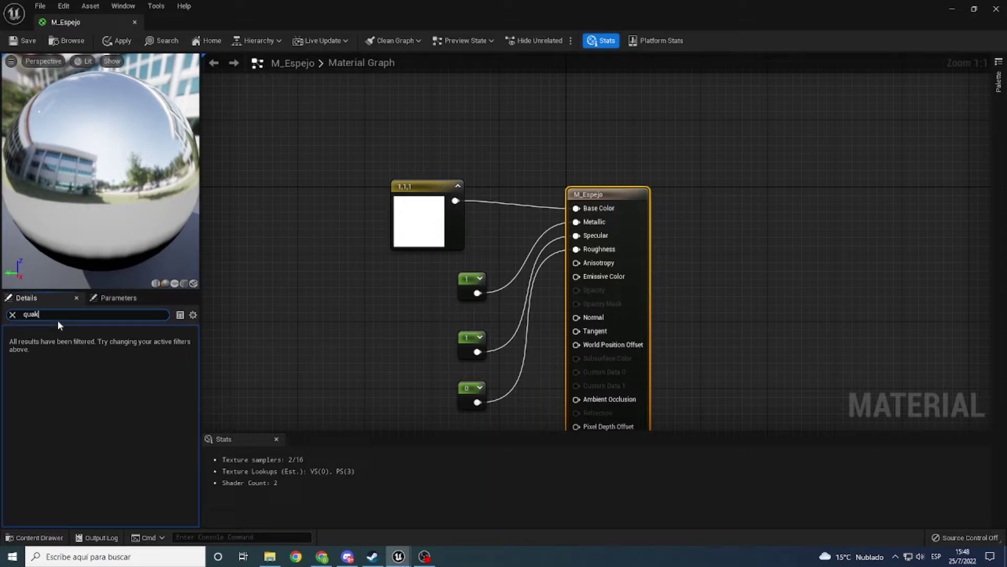
pyautogui.press('BackSpace')
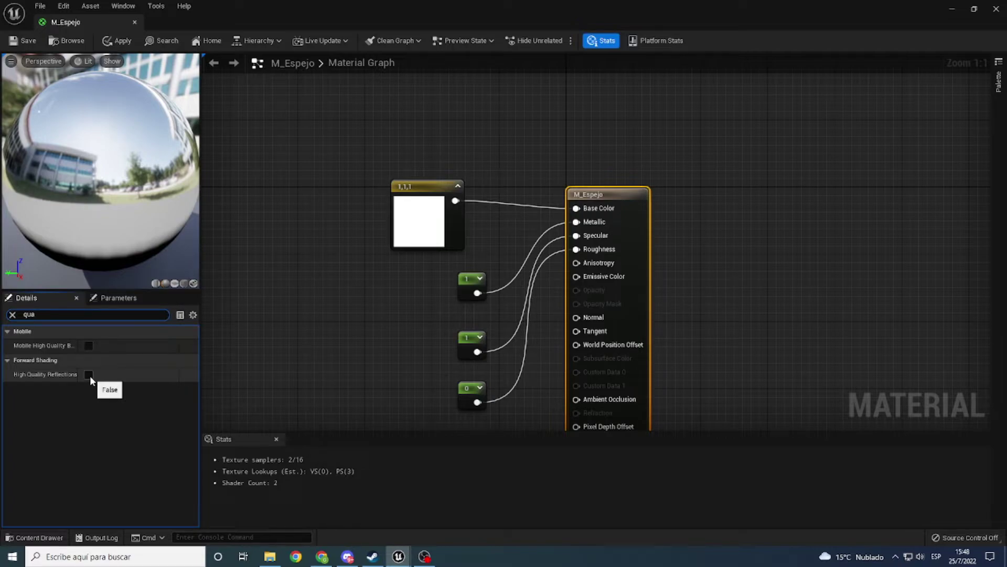
pyautogui.click(88, 375)
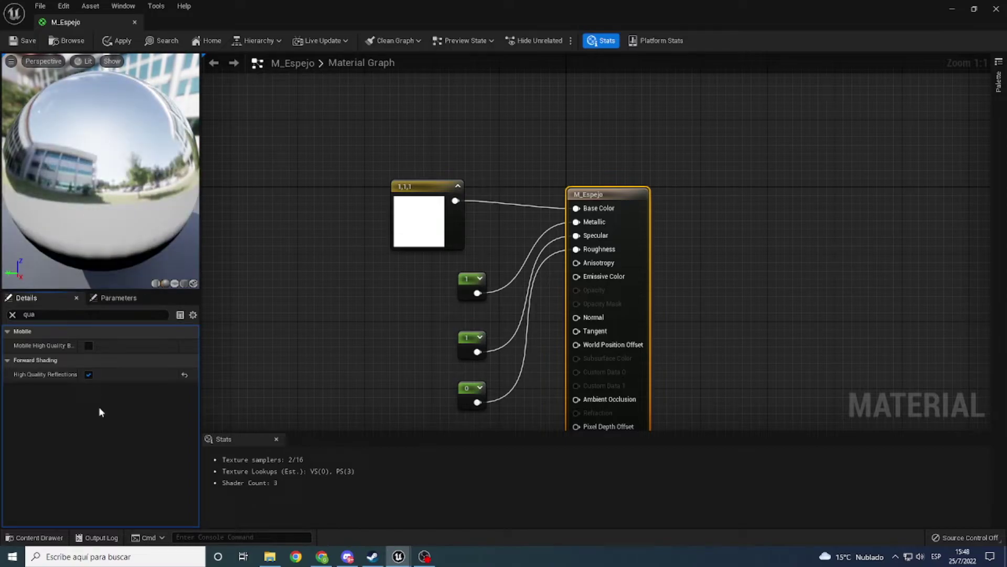
pyautogui.click(23, 42)
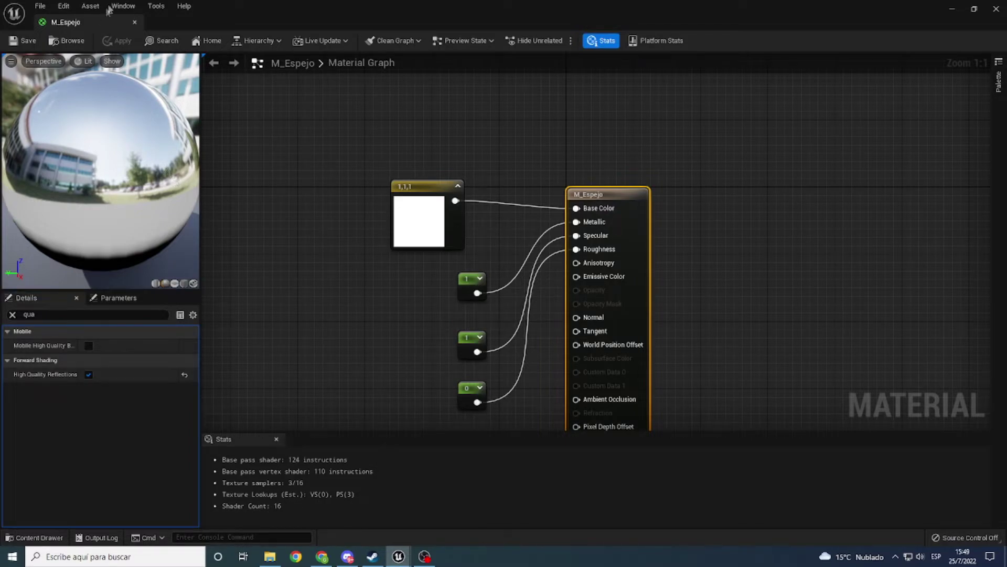
# - Close the material editor and add a Cube shape to the level near the door
pyautogui.click(135, 23)
pyautogui.moveTo(313, 349); pyautogui.dragTo(314, 349, button='right')
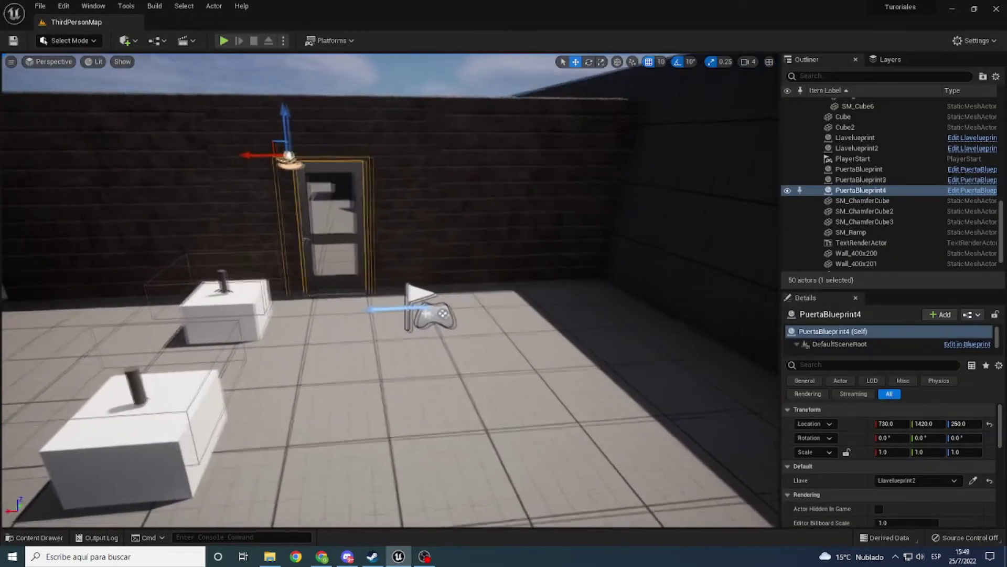
pyautogui.moveTo(81, 270); pyautogui.dragTo(81, 270, button='right')
pyautogui.hotkey('ctrl', 'space')
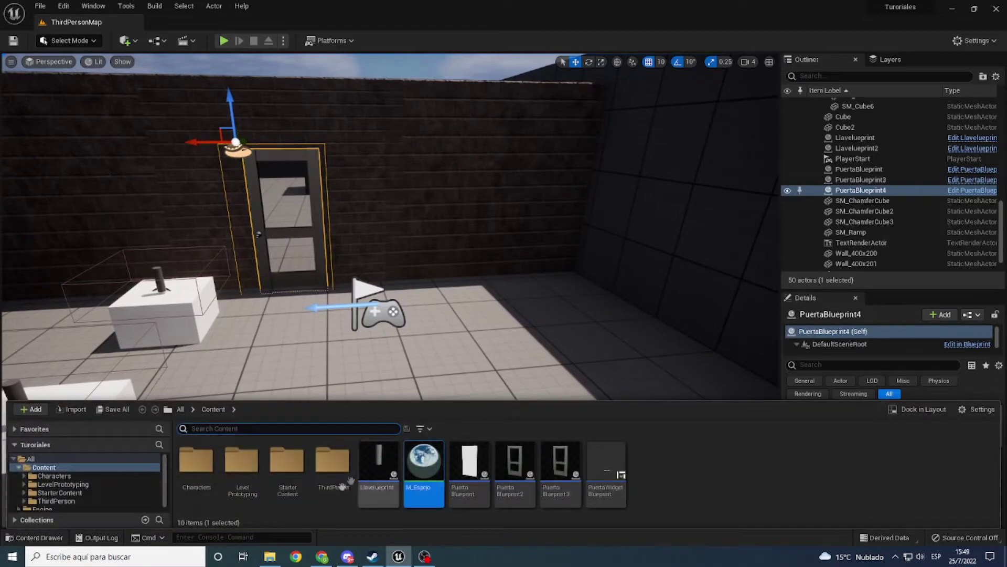
pyautogui.click(124, 41)
pyautogui.moveTo(157, 150)
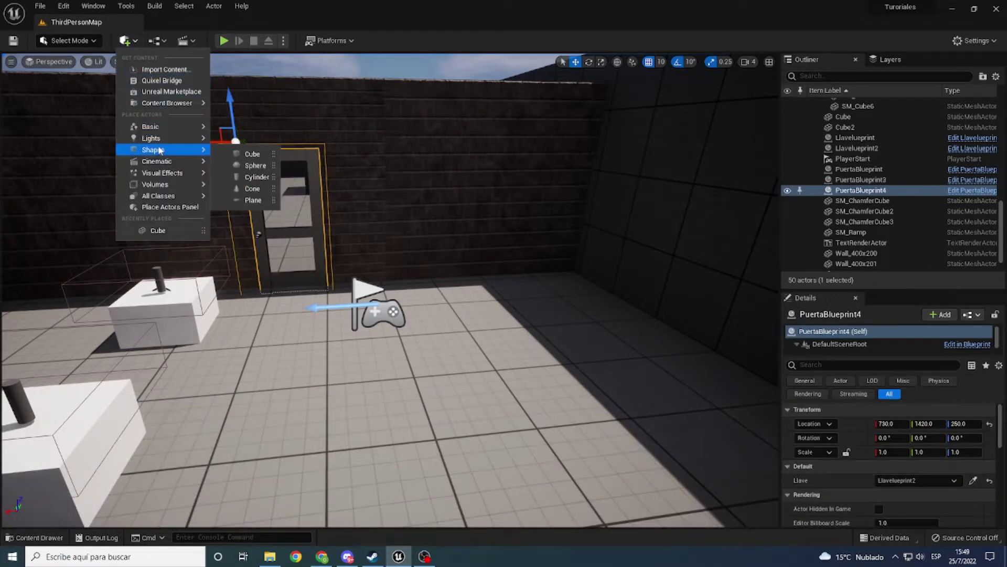
pyautogui.click(250, 153)
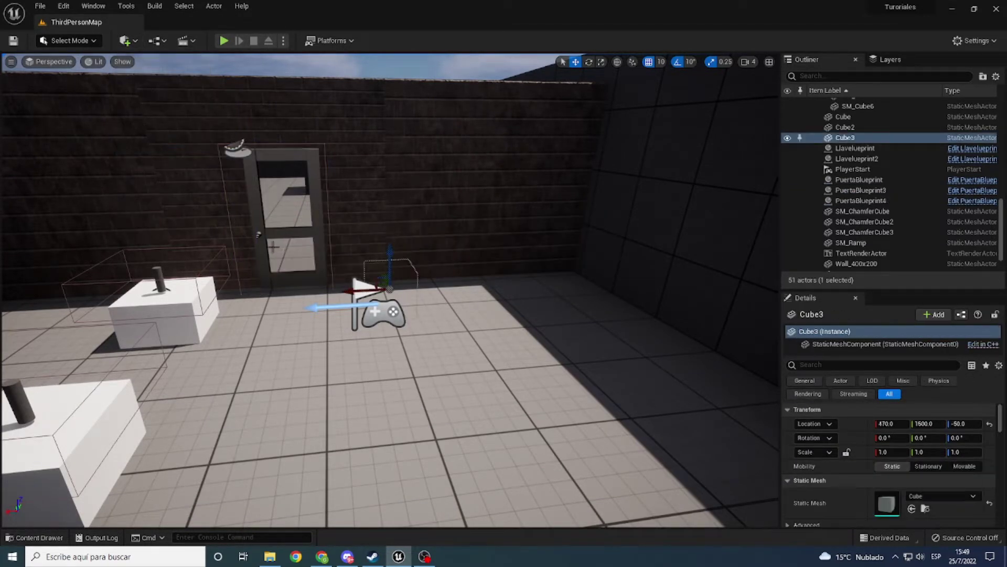
# - Raise the cube to Z 190 and move it along Y to 1140
pyautogui.moveTo(389, 291); pyautogui.dragTo(389, 291, button='right')
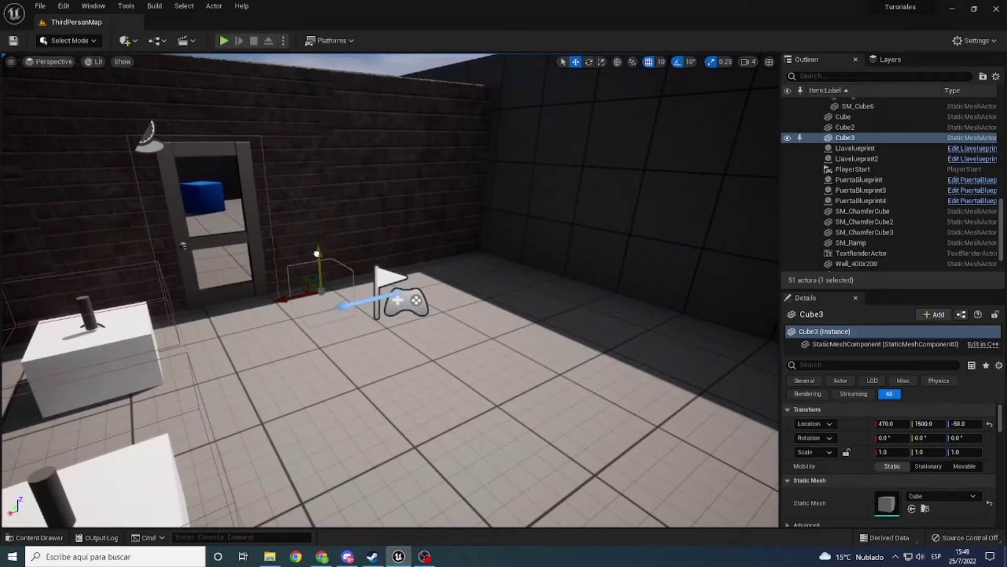
pyautogui.moveTo(317, 253); pyautogui.dragTo(312, 128)
pyautogui.moveTo(312, 129); pyautogui.dragTo(312, 129, button='right')
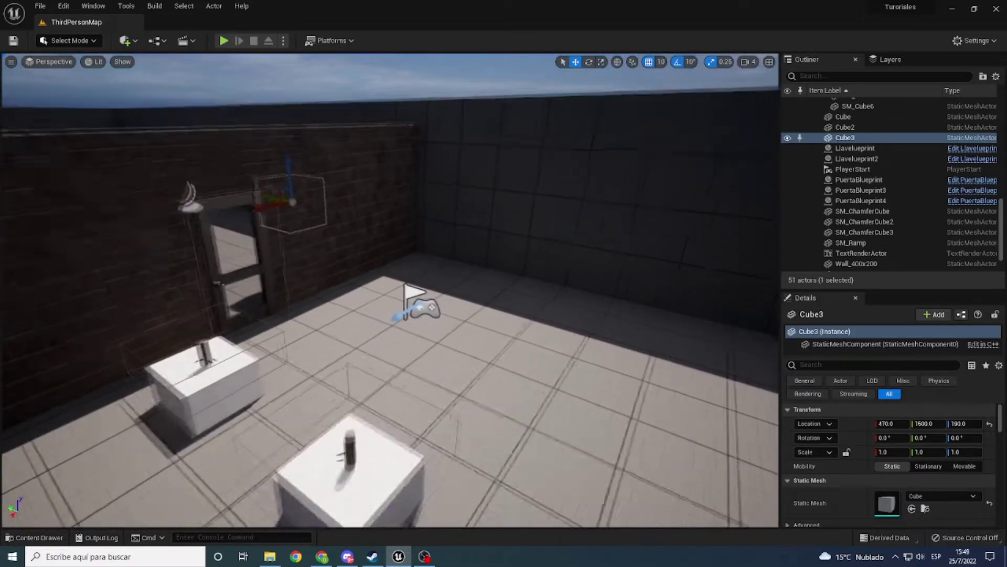
pyautogui.moveTo(262, 220); pyautogui.dragTo(261, 220, button='right')
pyautogui.moveTo(275, 210); pyautogui.dragTo(415, 215)
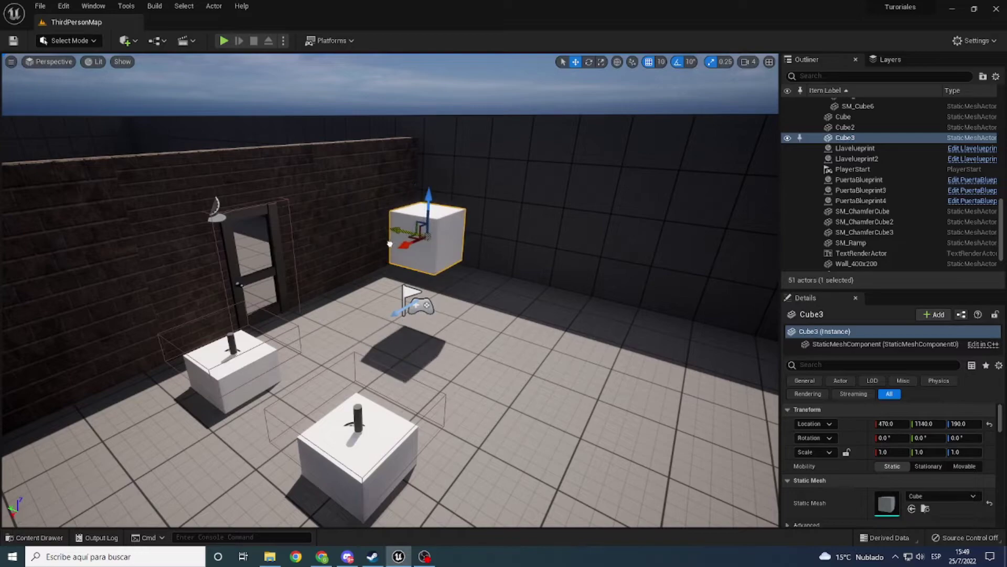
pyautogui.moveTo(415, 215); pyautogui.dragTo(378, 229, button='right')
# - Scale the cube into a thin panel: X 2.5, Y 0.25, Z 1.5
pyautogui.press('r')
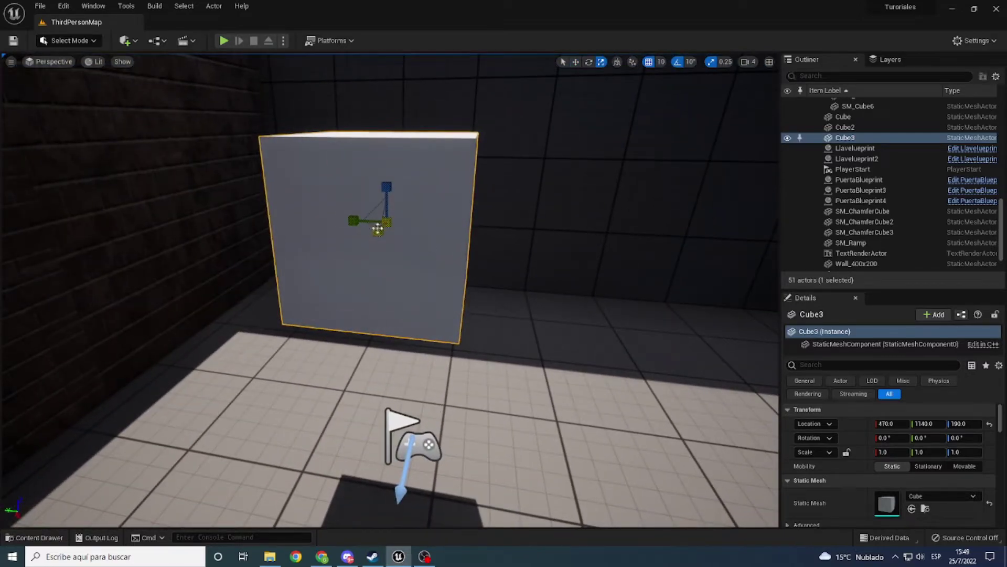
pyautogui.moveTo(361, 223); pyautogui.dragTo(383, 223)
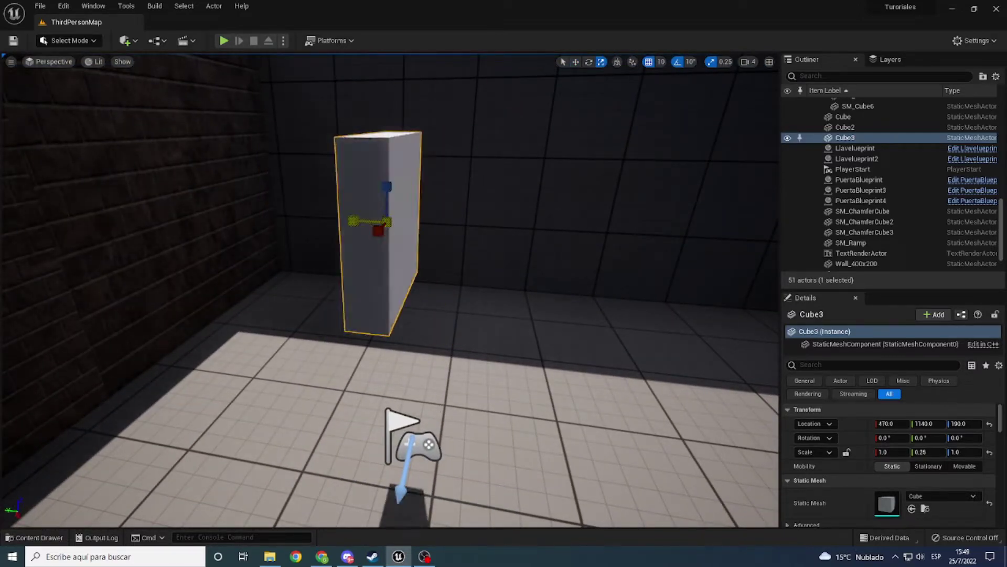
pyautogui.press('w')
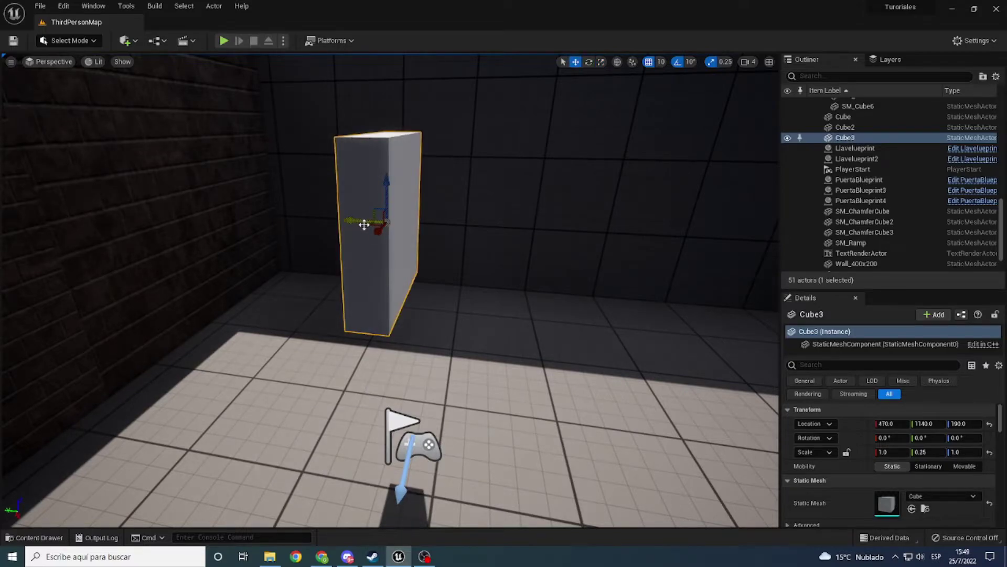
pyautogui.moveTo(379, 249); pyautogui.dragTo(466, 200, button='right')
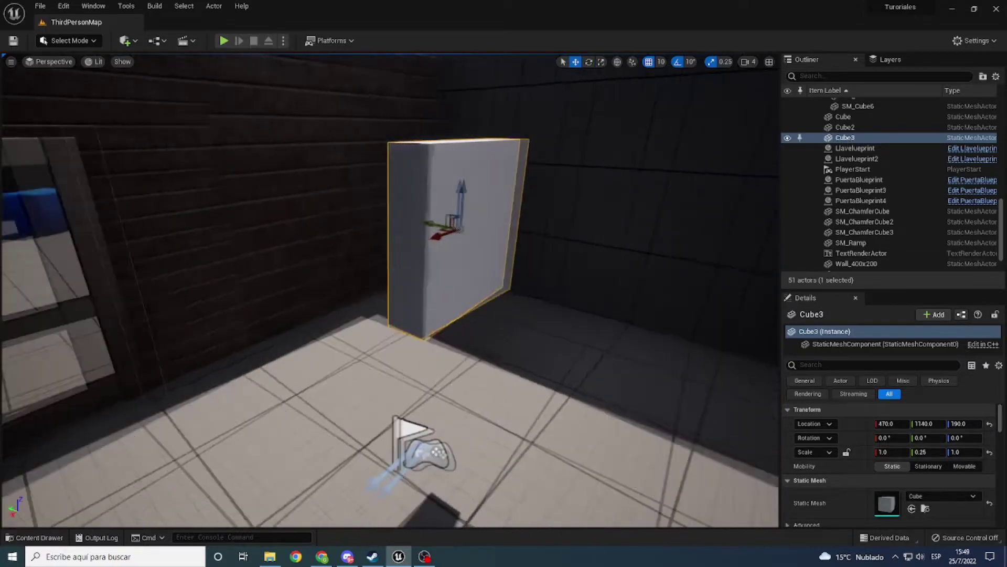
pyautogui.press('r')
pyautogui.moveTo(404, 224); pyautogui.dragTo(502, 191)
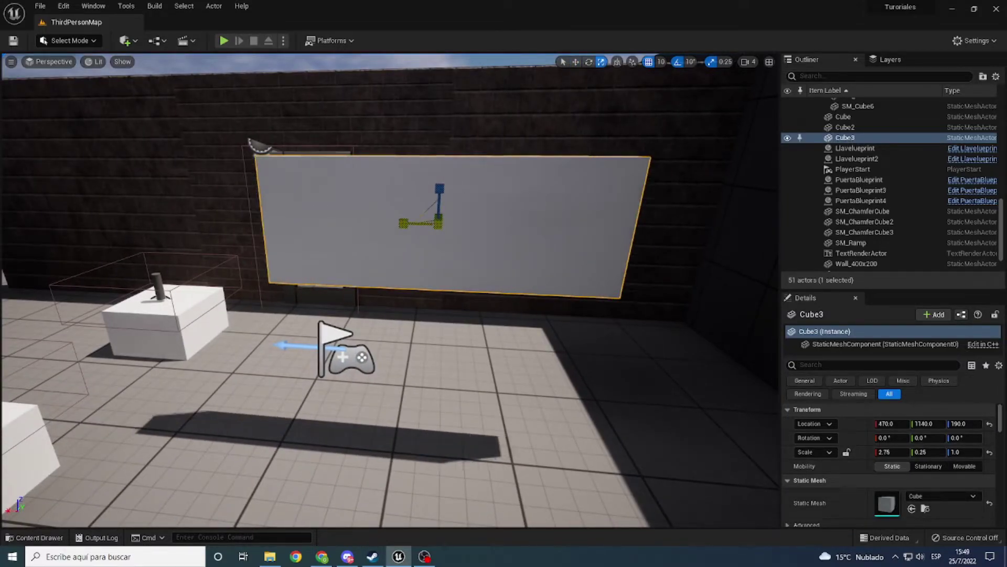
pyautogui.moveTo(440, 187); pyautogui.dragTo(439, 121)
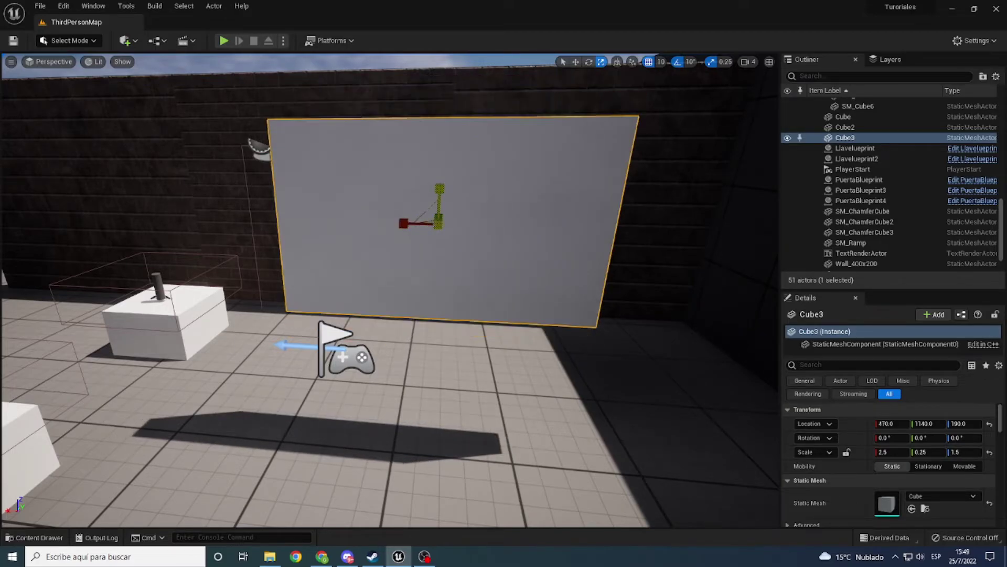
pyautogui.press('w')
# - Position the panel against the wall at X 430, Y 1420 and apply M_Espejo to it
pyautogui.moveTo(440, 157); pyautogui.dragTo(488, 178, button='right')
pyautogui.scroll(-10, 488, 179)
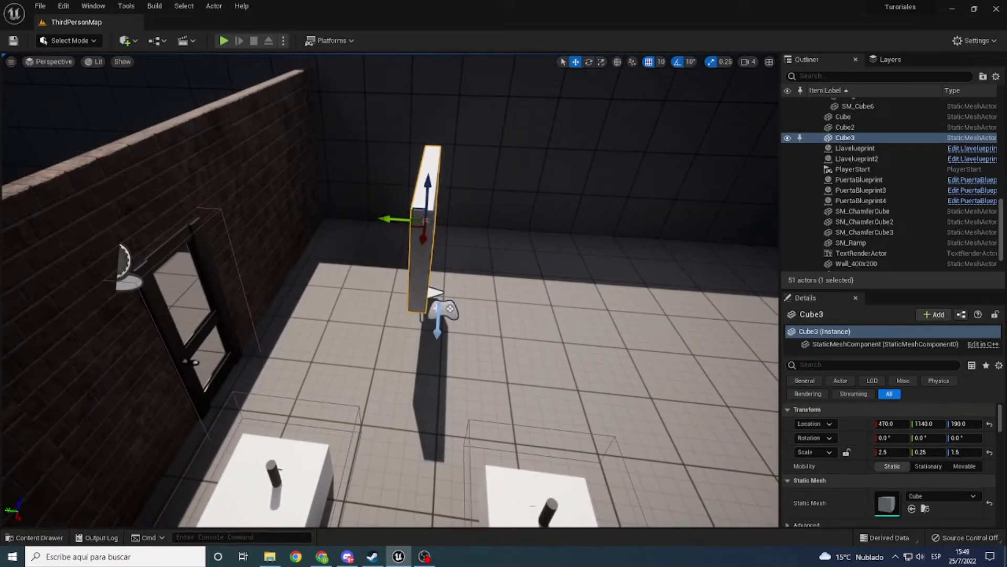
pyautogui.moveTo(406, 220)
pyautogui.mouseDown()
pyautogui.moveTo(273, 211)
pyautogui.moveTo(237, 199)
pyautogui.mouseUp()
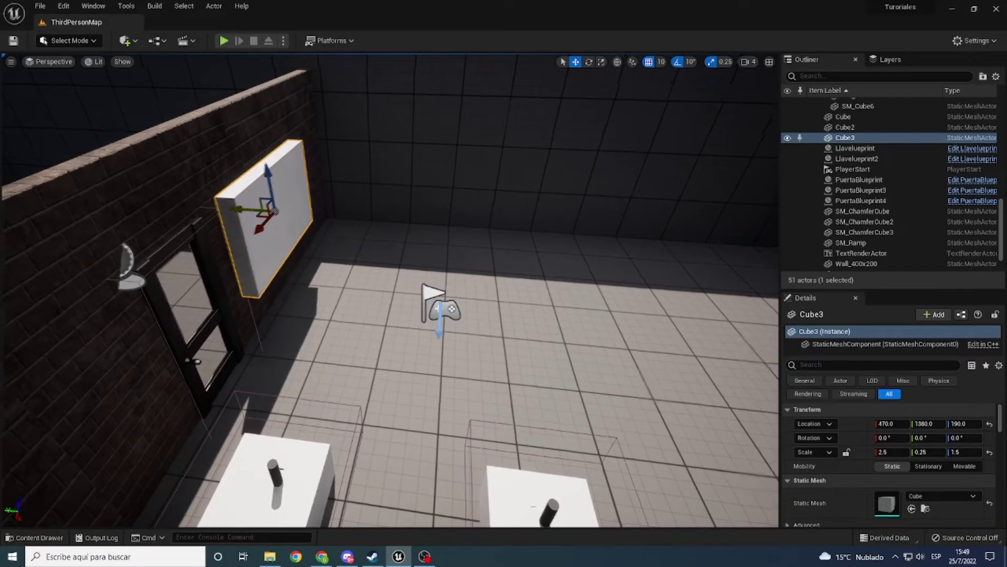
pyautogui.moveTo(238, 198)
pyautogui.mouseDown(button='right')
pyautogui.moveTo(367, 226)
pyautogui.moveTo(377, 284)
pyautogui.mouseUp(button='right')
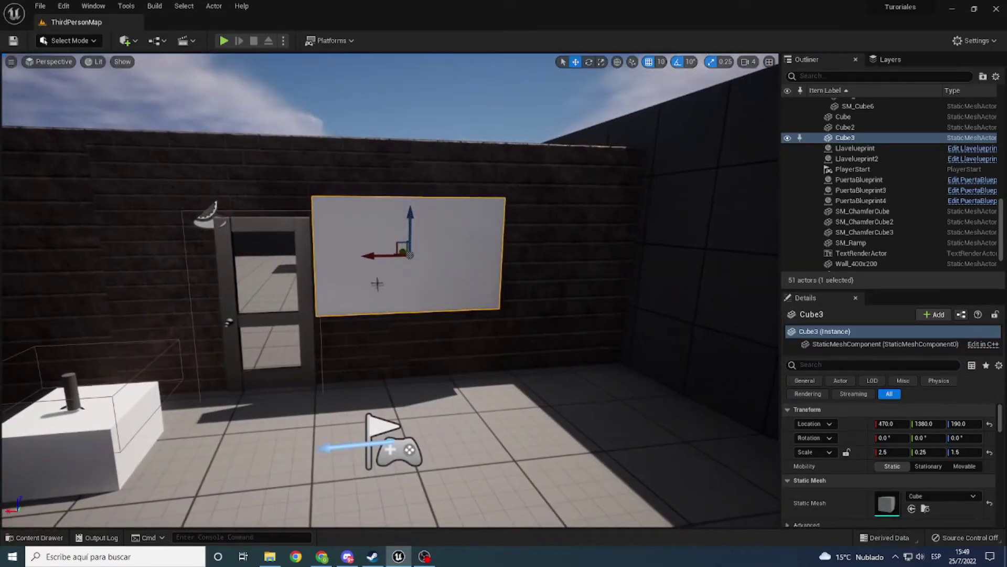
pyautogui.moveTo(369, 256); pyautogui.dragTo(388, 256)
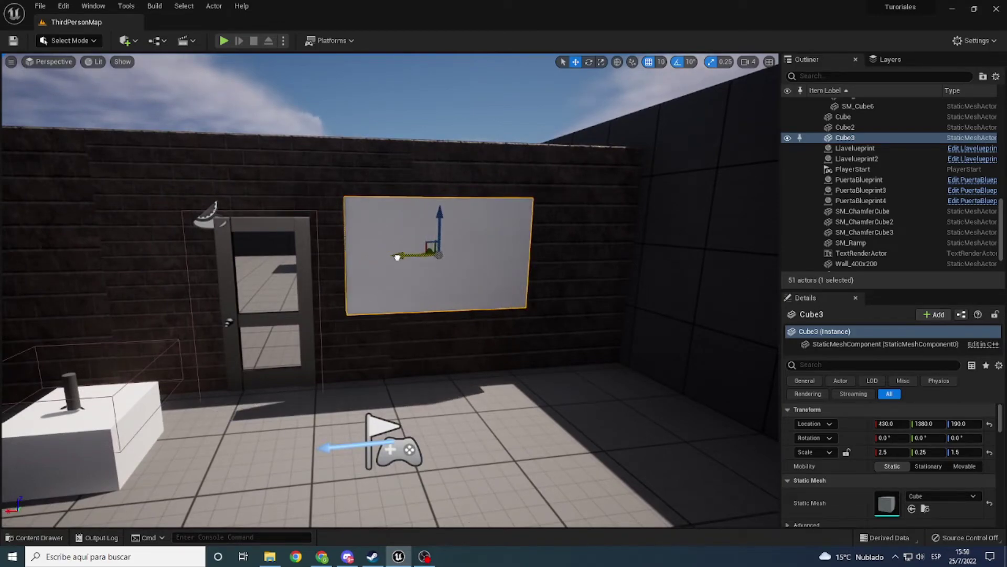
pyautogui.moveTo(389, 256); pyautogui.dragTo(392, 256, button='right')
pyautogui.press('Left')
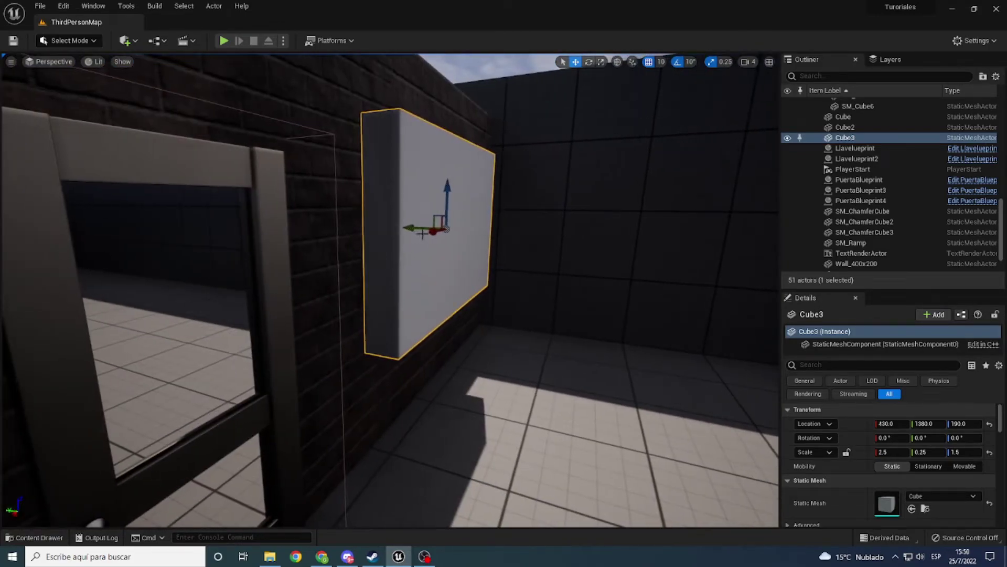
pyautogui.moveTo(411, 230); pyautogui.dragTo(377, 226)
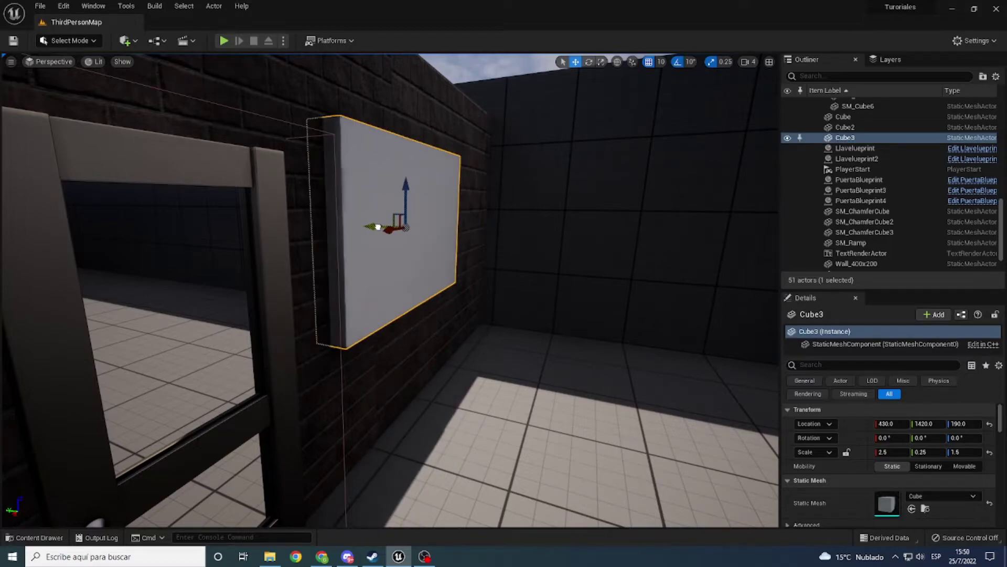
pyautogui.moveTo(376, 227); pyautogui.dragTo(376, 226, button='right')
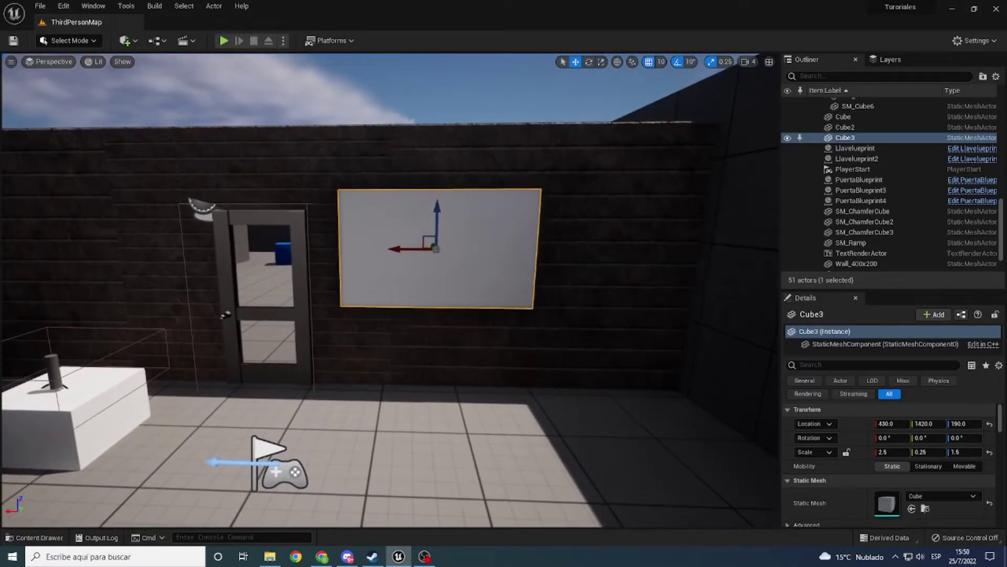
pyautogui.hotkey('ctrl', 'space')
pyautogui.moveTo(422, 462); pyautogui.dragTo(438, 252)
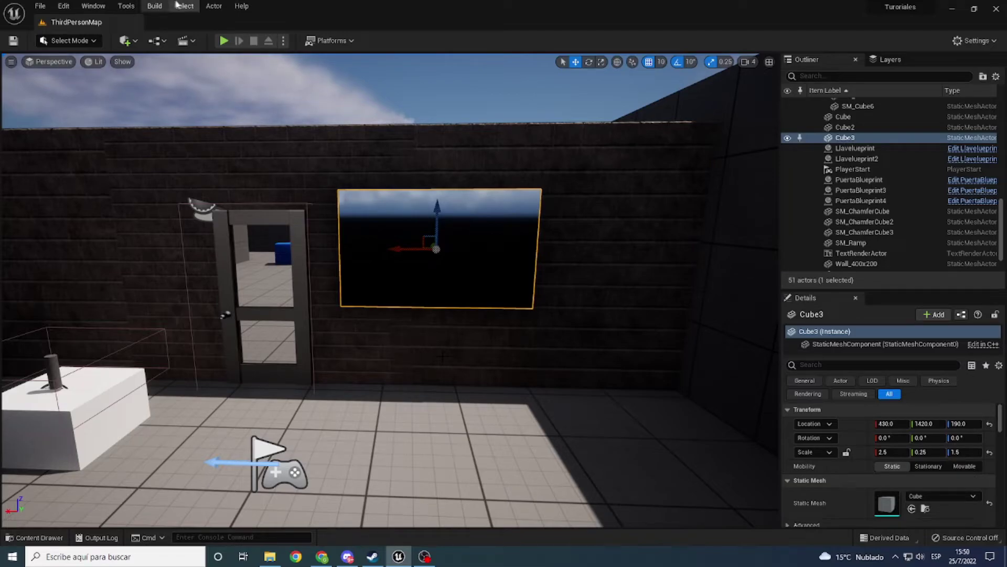
pyautogui.click(224, 40)
pyautogui.press('w')
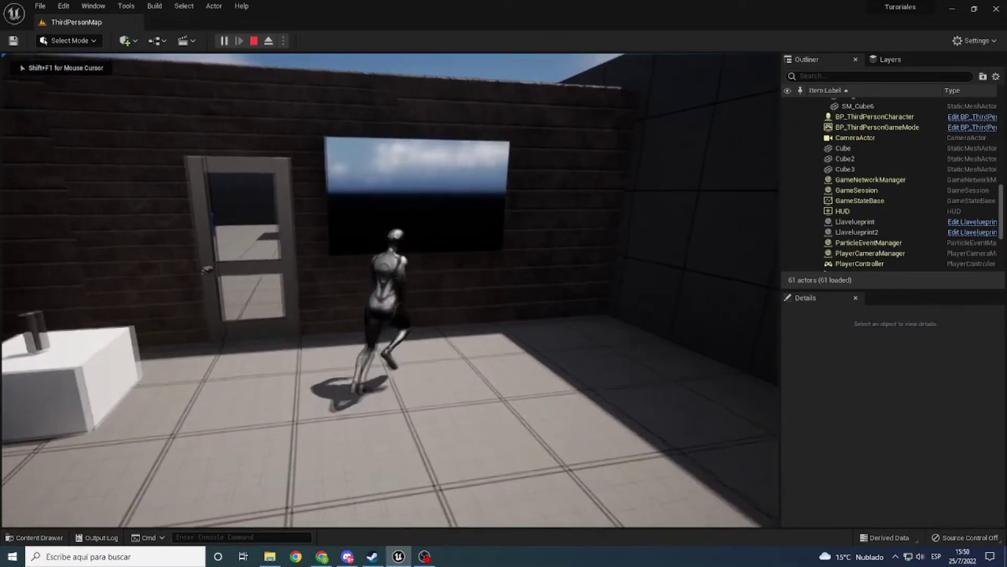
pyautogui.press('w')
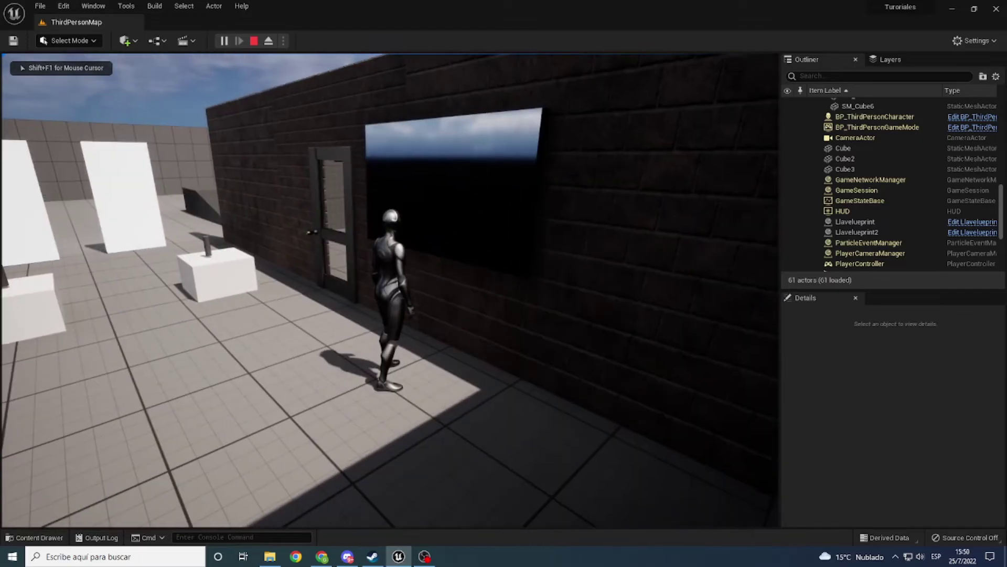
pyautogui.press('a')
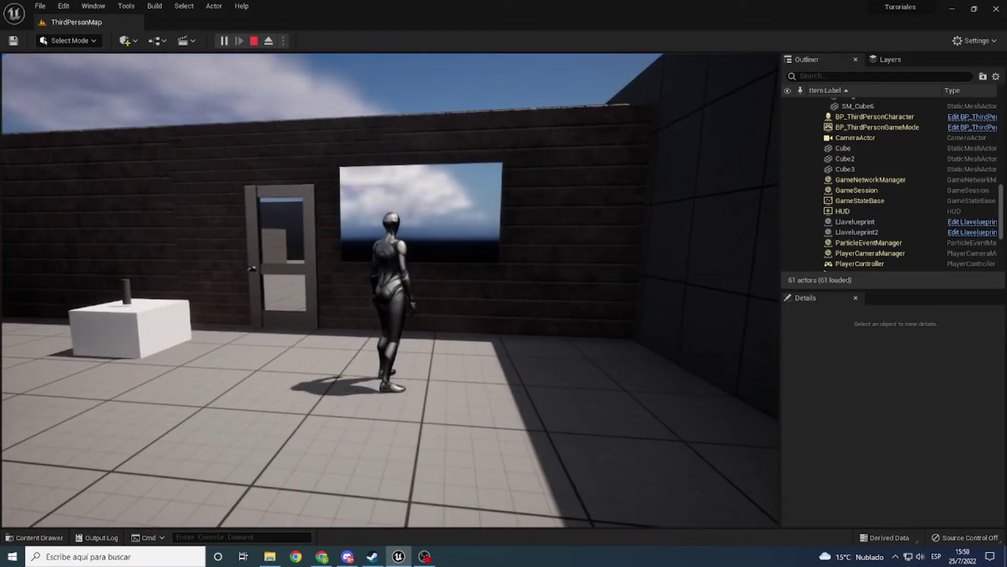
pyautogui.press('d')
pyautogui.press('a')
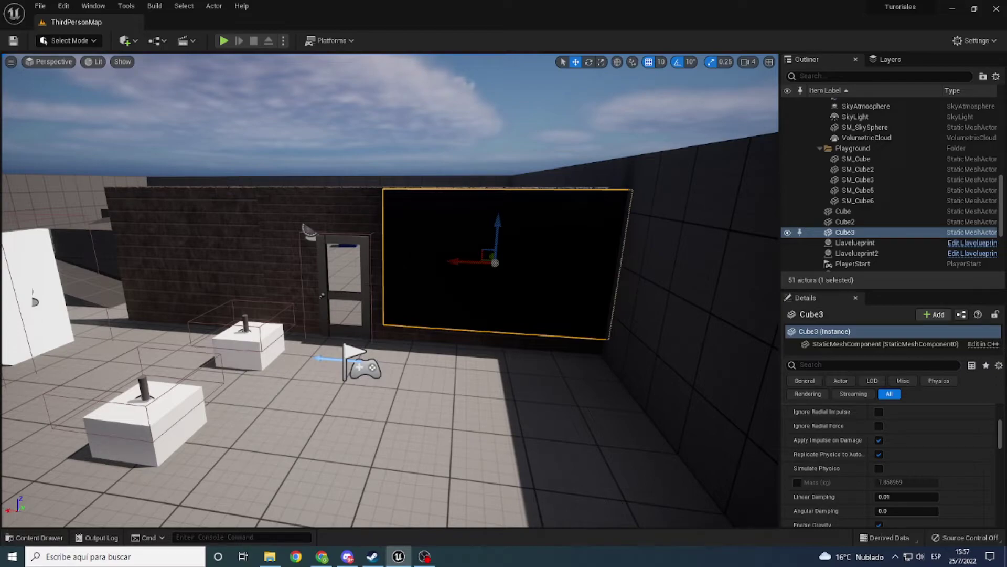
# - Search the Quick Add actor menu for 'plan' to find Planar Reflection, then reopen the full list
pyautogui.click(132, 40)
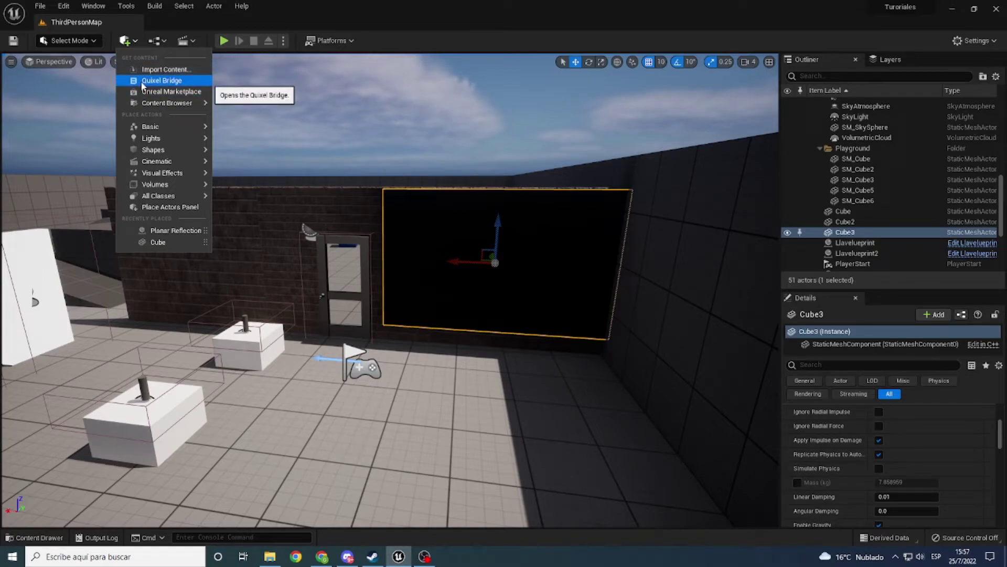
pyautogui.write('pla')
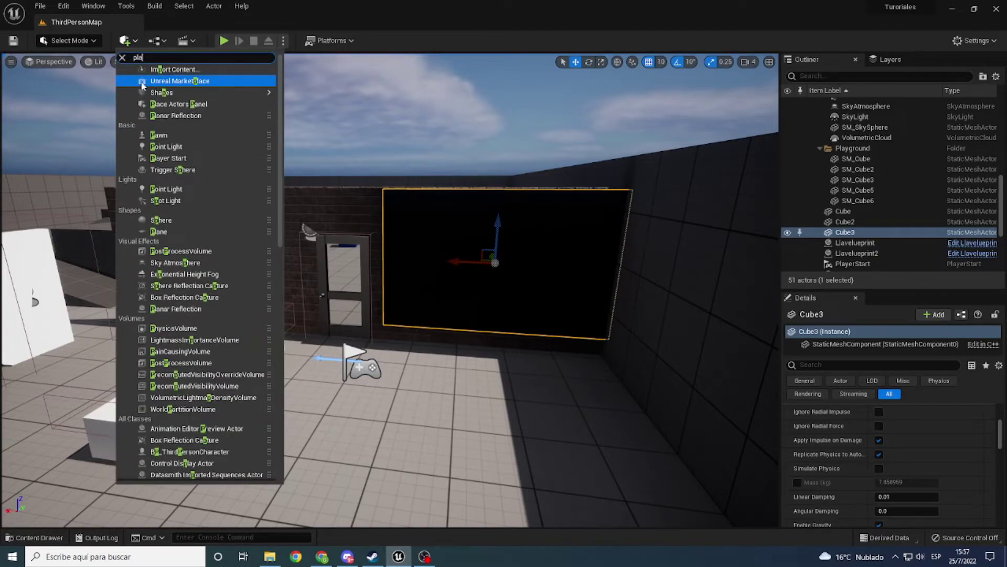
pyautogui.write('n')
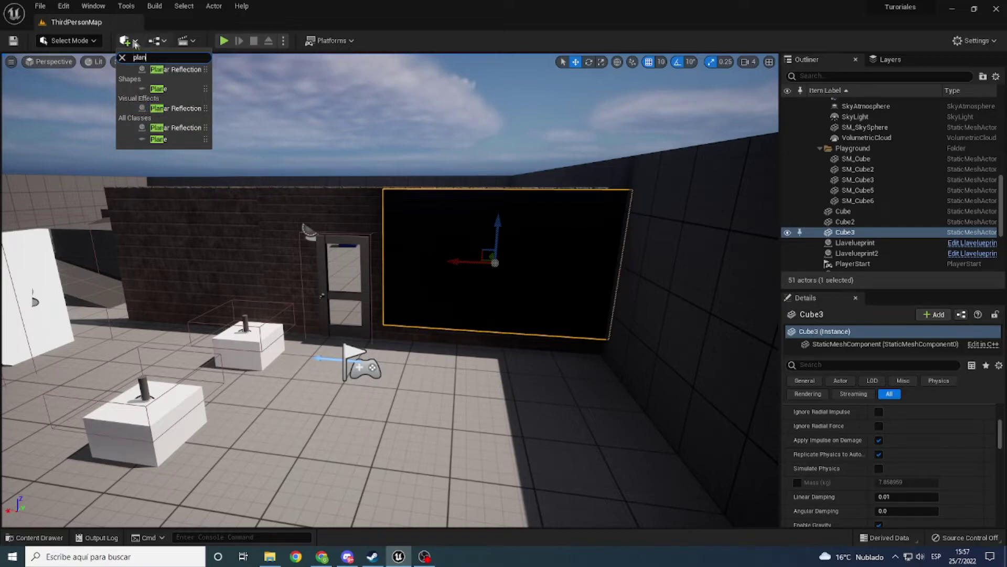
pyautogui.click(136, 45)
pyautogui.click(129, 41)
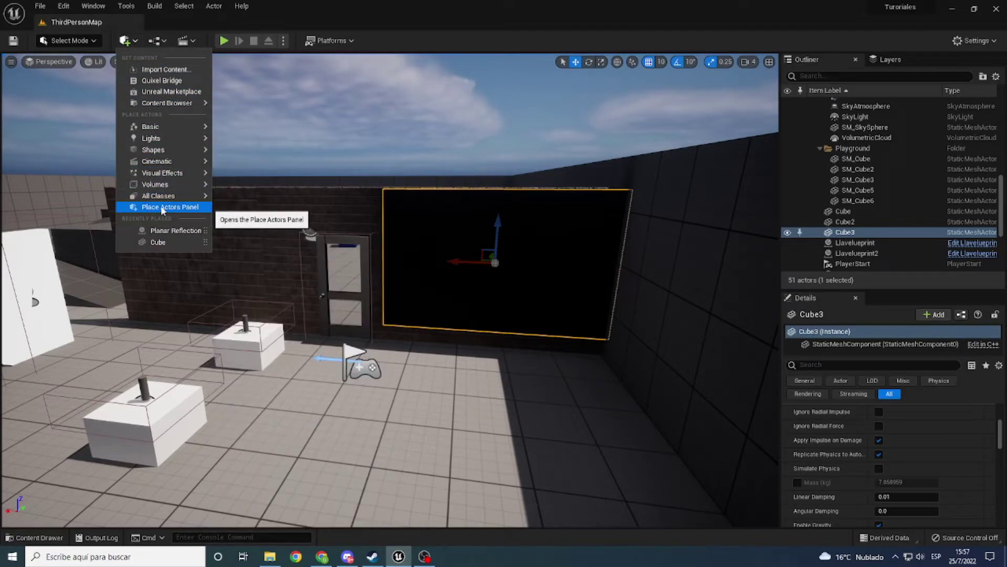
# - Add a Planar Reflection actor to the level and start tilting it with the rotate gizmo
pyautogui.click(173, 230)
pyautogui.moveTo(453, 295)
pyautogui.mouseDown(button='right')
pyautogui.moveTo(452, 367)
pyautogui.moveTo(452, 294)
pyautogui.moveTo(335, 345)
pyautogui.mouseUp(button='right')
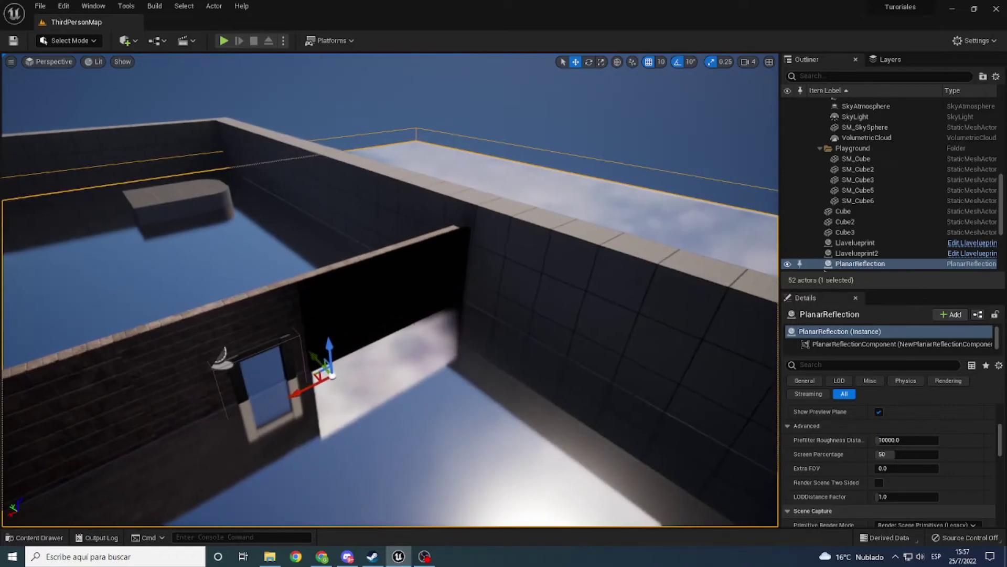
pyautogui.press('e')
pyautogui.moveTo(335, 344); pyautogui.dragTo(368, 419)
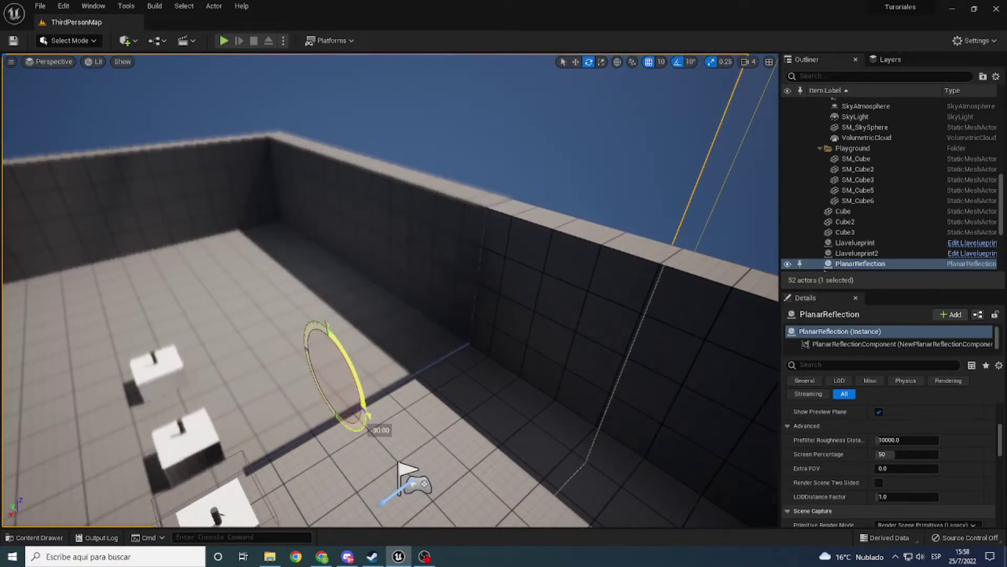
pyautogui.press('w')
# - Stand the plane upright at -90, scale it 0.5×1×1 and raise it to Z 1420
pyautogui.scroll(-3, 369, 418)
pyautogui.moveTo(306, 360); pyautogui.dragTo(305, 360, button='right')
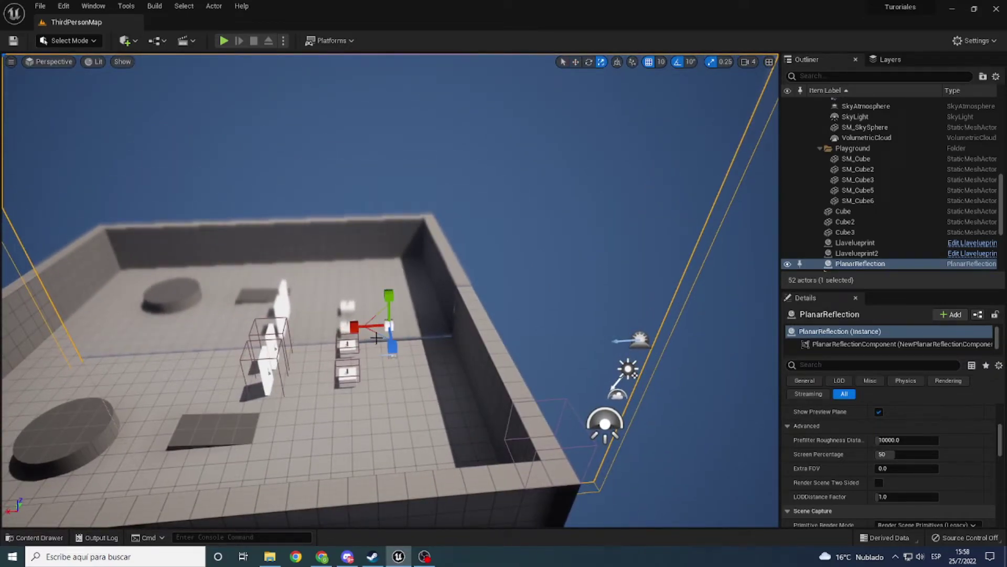
pyautogui.moveTo(377, 334); pyautogui.dragTo(379, 327)
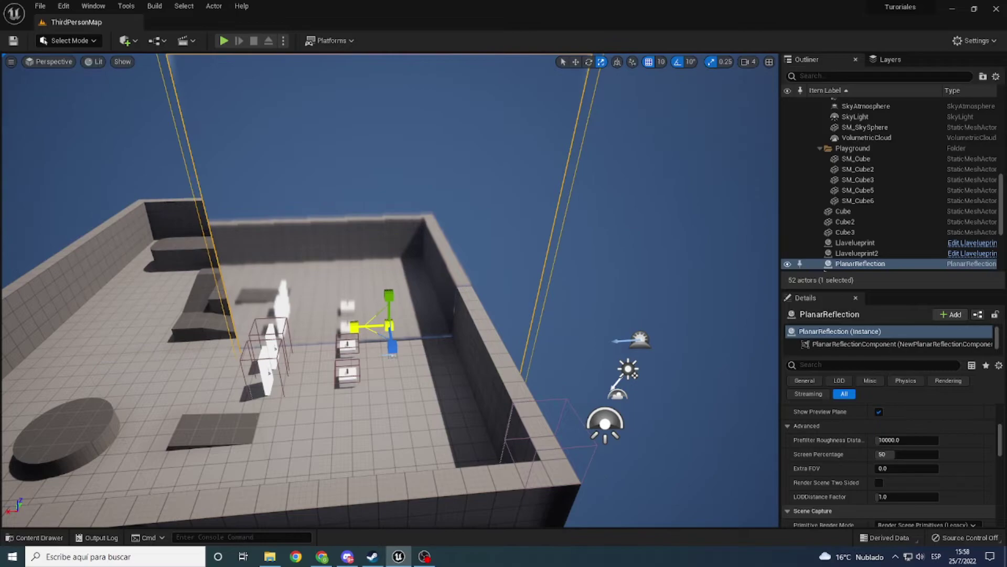
pyautogui.moveTo(354, 327); pyautogui.dragTo(354, 374)
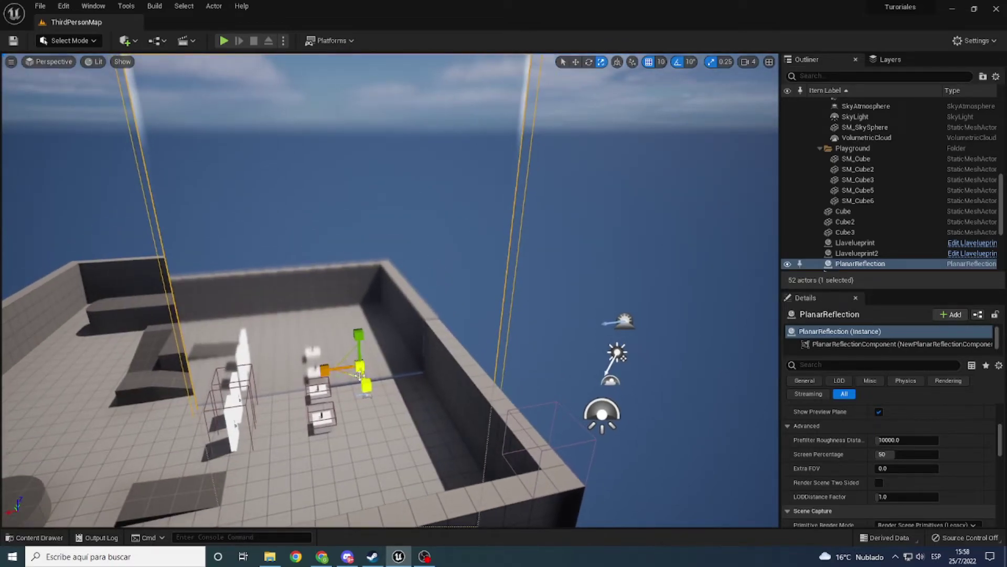
pyautogui.press('w')
pyautogui.keyDown('alt'); pyautogui.moveTo(374, 369); pyautogui.dragTo(375, 369); pyautogui.keyUp('alt')
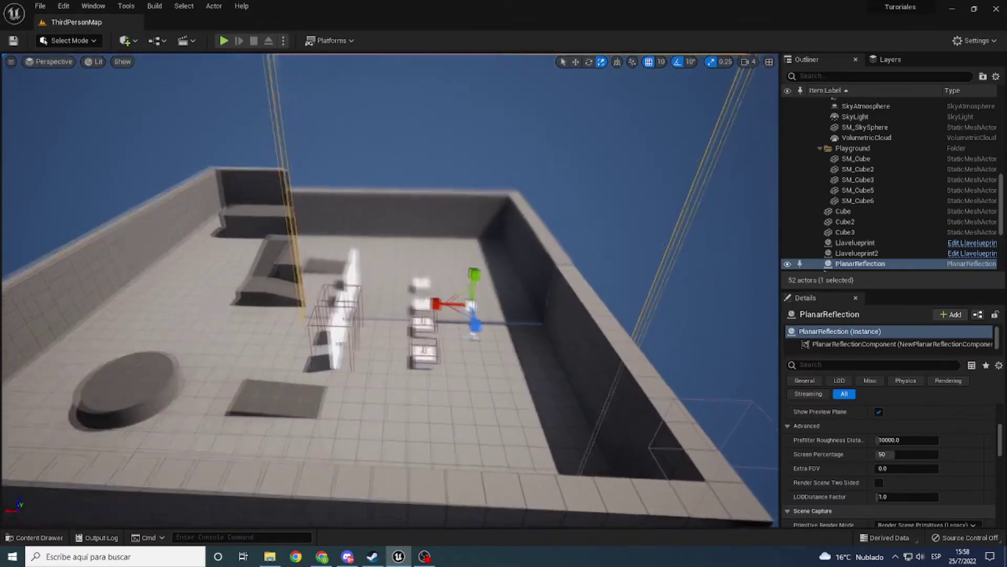
pyautogui.scroll(5, 923, 461)
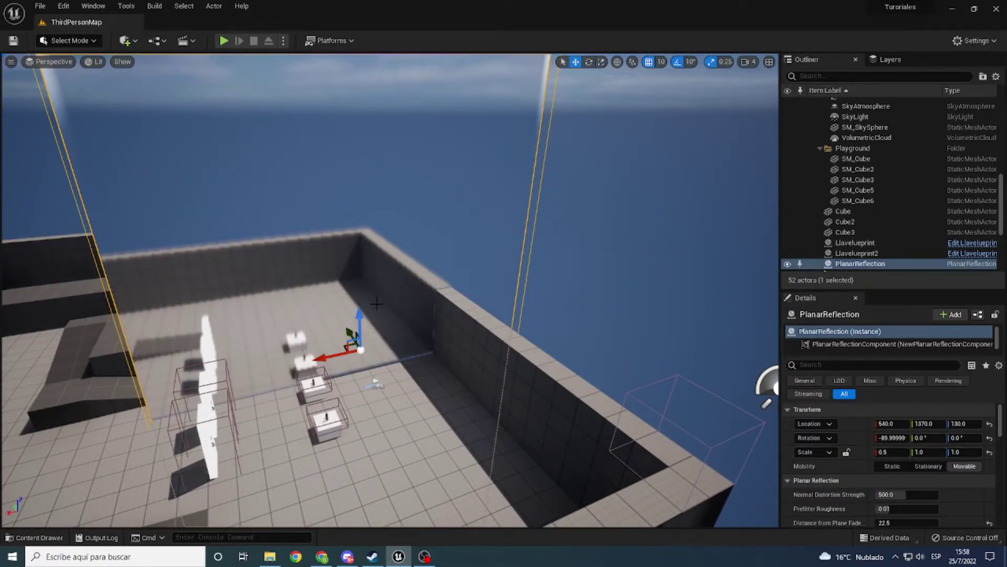
pyautogui.moveTo(360, 315); pyautogui.dragTo(349, 58)
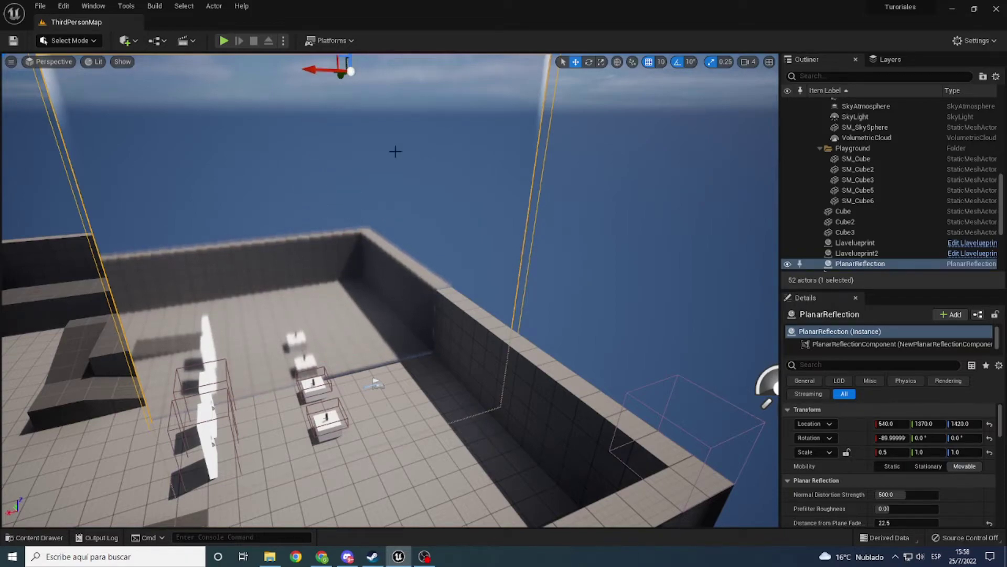
# - Shrink the reflection plane's scale to about 0.1 in X and 0.15 in Y
pyautogui.press('f')
pyautogui.click(929, 452)
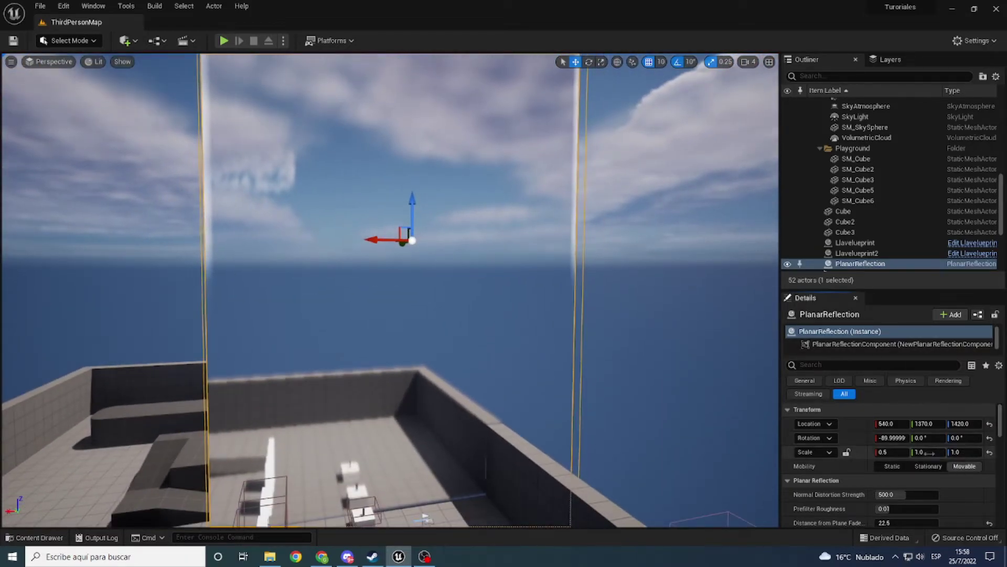
pyautogui.write('0.85')
pyautogui.press('Return')
pyautogui.moveTo(929, 452); pyautogui.dragTo(903, 471)
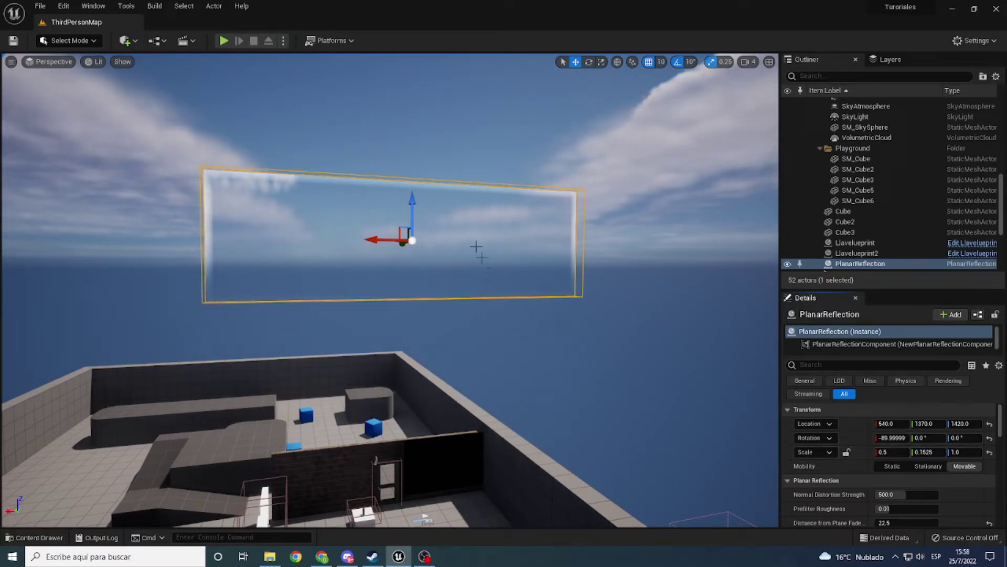
pyautogui.moveTo(408, 199); pyautogui.dragTo(412, 344)
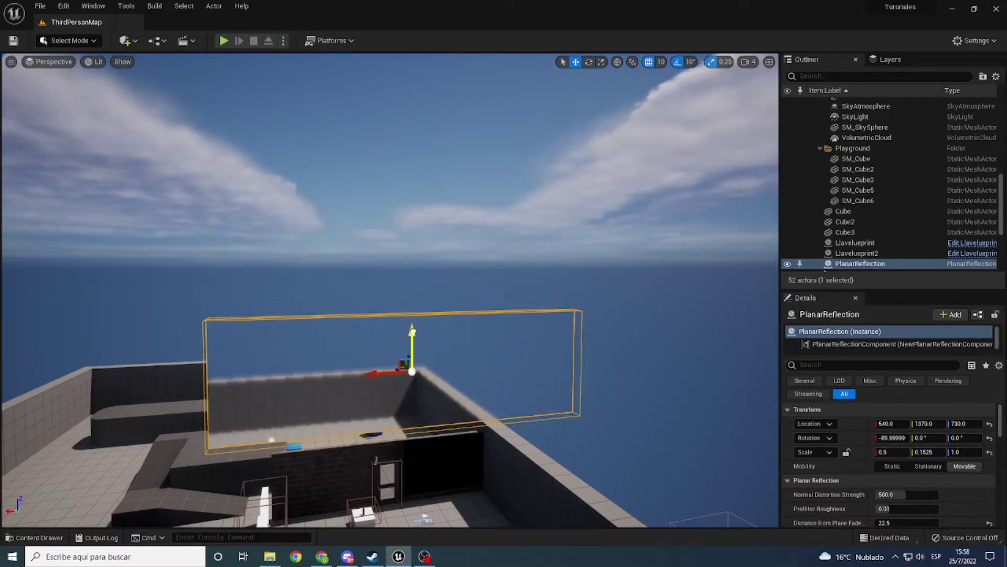
pyautogui.moveTo(411, 344); pyautogui.dragTo(412, 283, button='right')
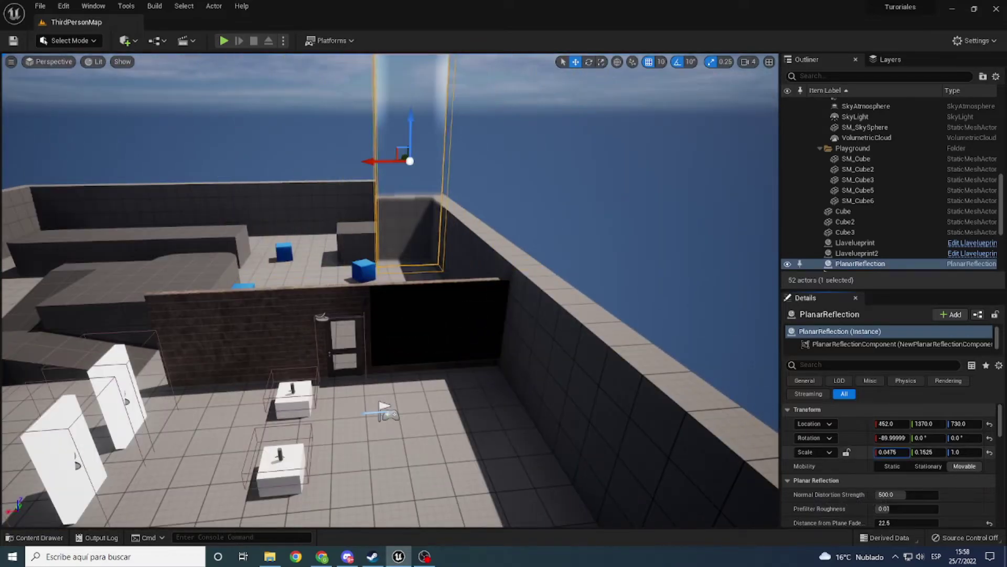
pyautogui.moveTo(892, 452)
pyautogui.mouseDown()
pyautogui.moveTo(942, 452)
pyautogui.moveTo(924, 453)
pyautogui.moveTo(792, 338)
pyautogui.mouseUp()
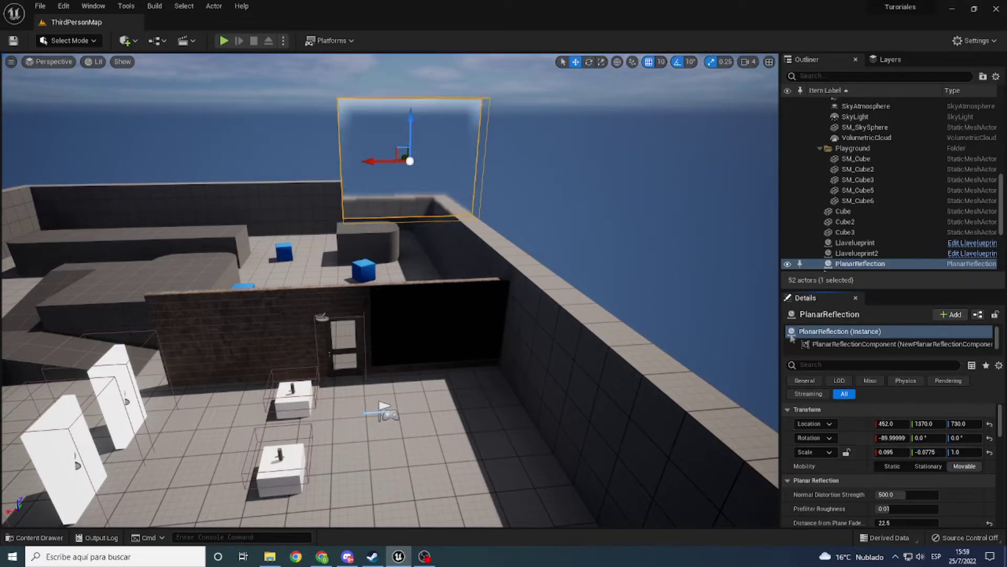
# - Lower the panel onto the dark wall at 352, 1370, 190 and widen it slightly
pyautogui.moveTo(410, 126); pyautogui.dragTo(407, 297)
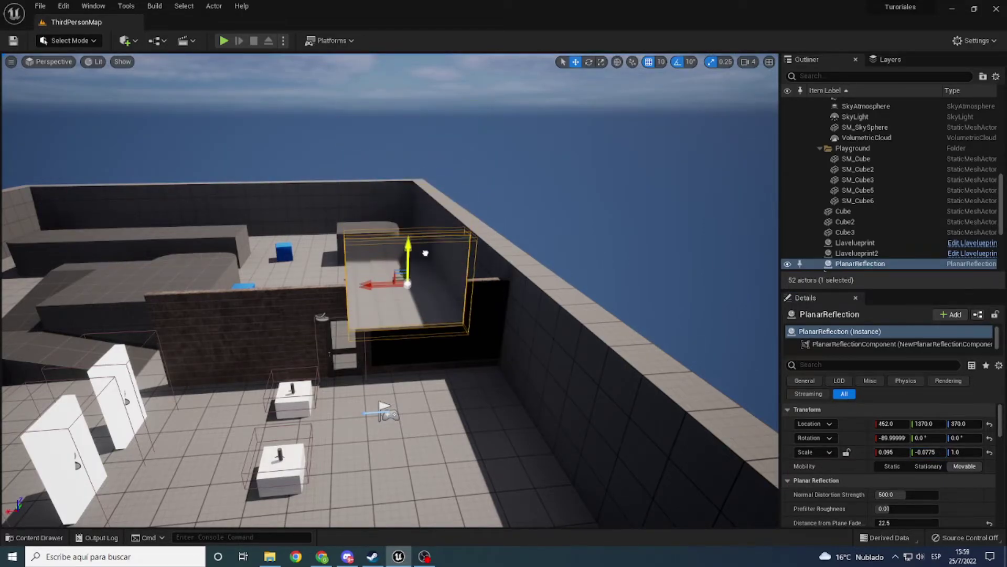
pyautogui.moveTo(385, 411); pyautogui.dragTo(398, 367, button='right')
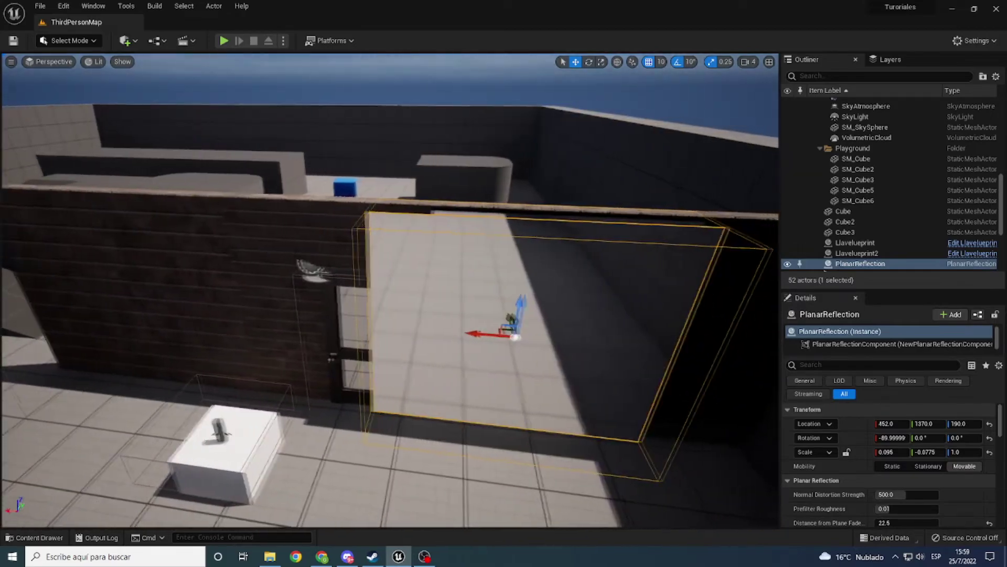
pyautogui.moveTo(415, 310); pyautogui.dragTo(436, 308, button='right')
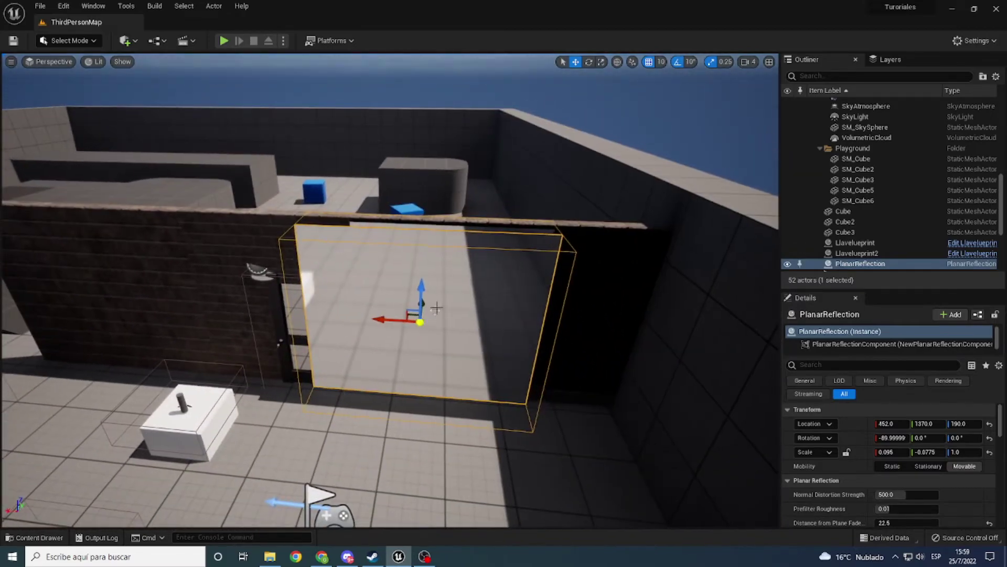
pyautogui.moveTo(392, 315); pyautogui.dragTo(460, 318)
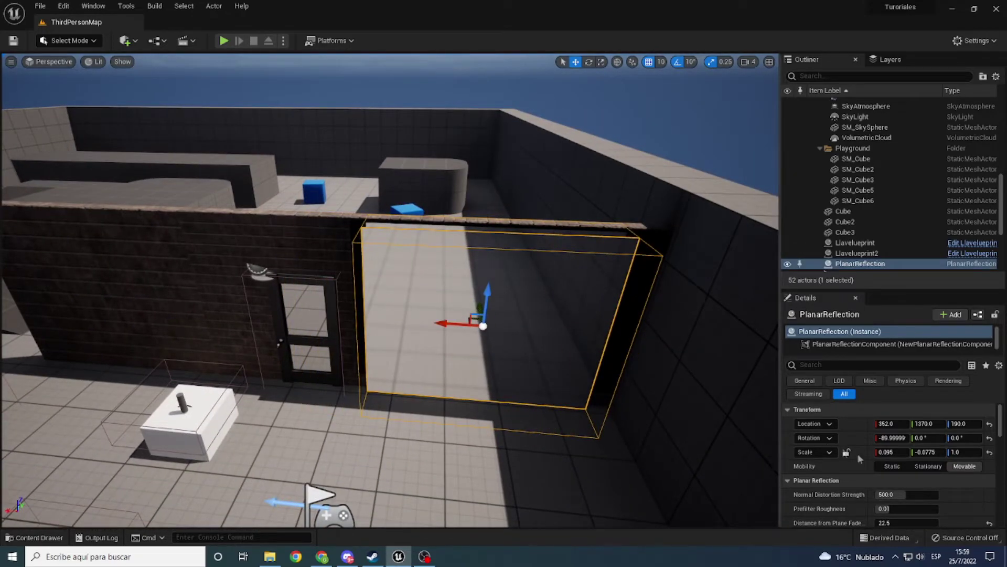
pyautogui.moveTo(886, 453); pyautogui.dragTo(913, 453)
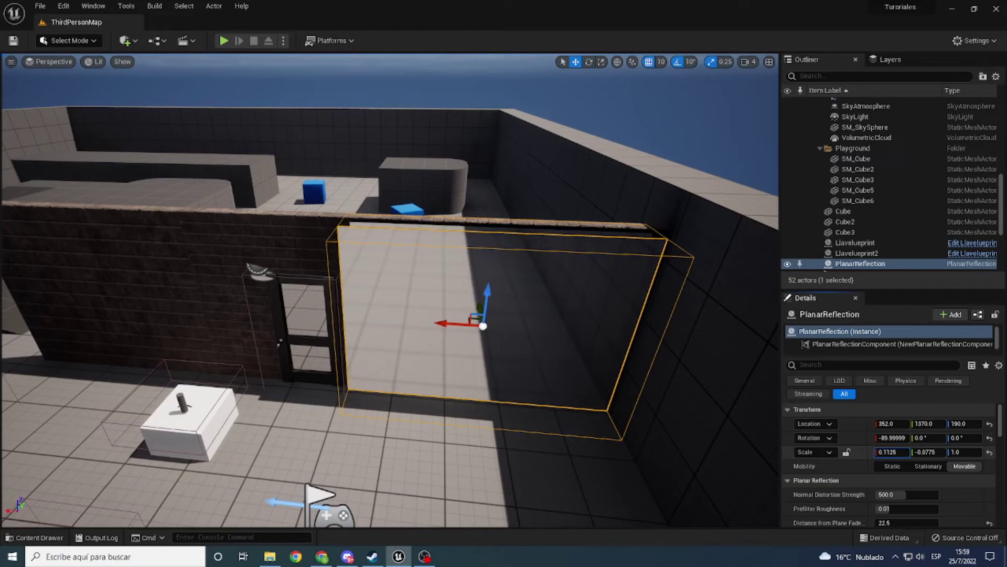
pyautogui.moveTo(676, 452); pyautogui.dragTo(683, 451, button='right')
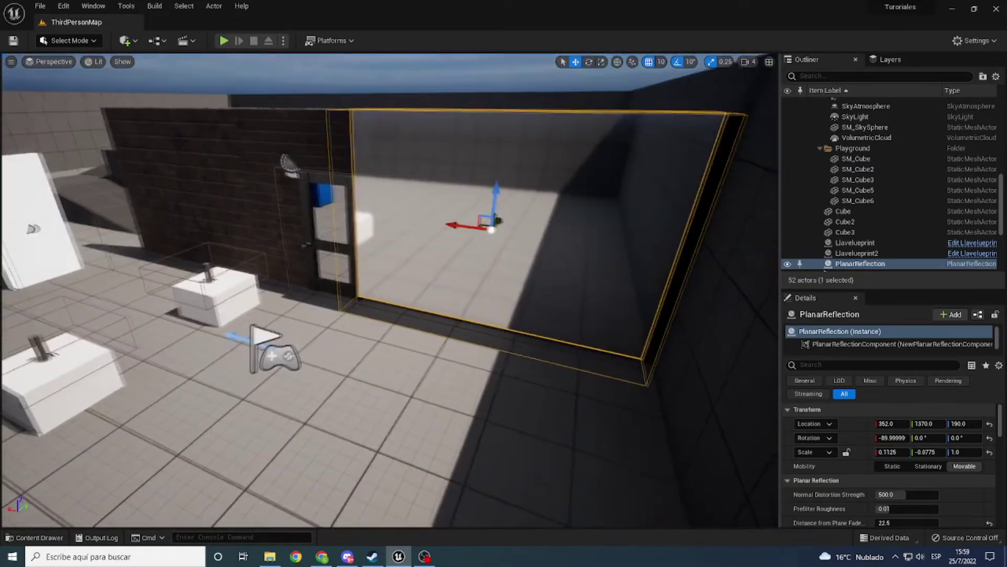
pyautogui.moveTo(389, 288); pyautogui.dragTo(388, 289, button='right')
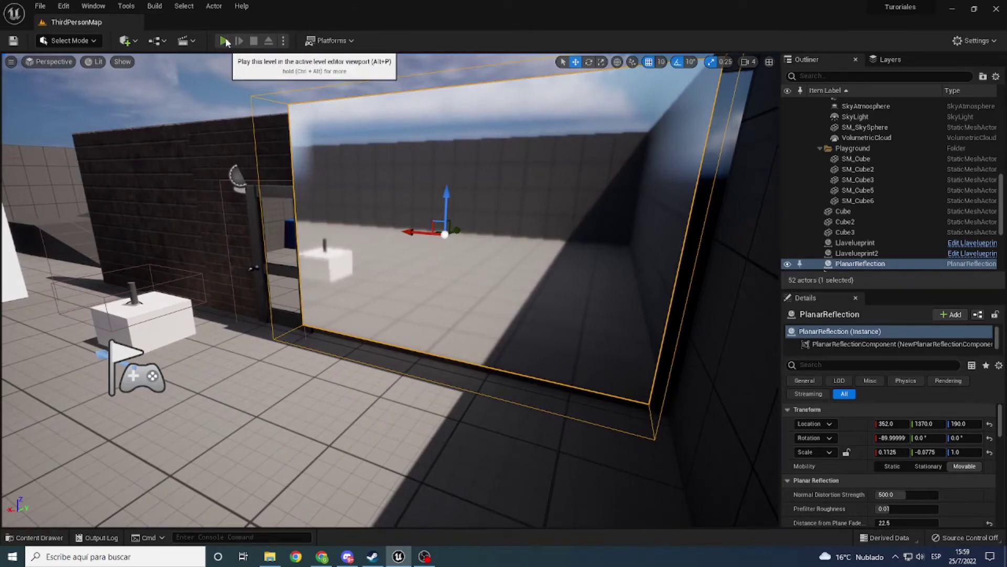
pyautogui.click(223, 40)
pyautogui.press('w')
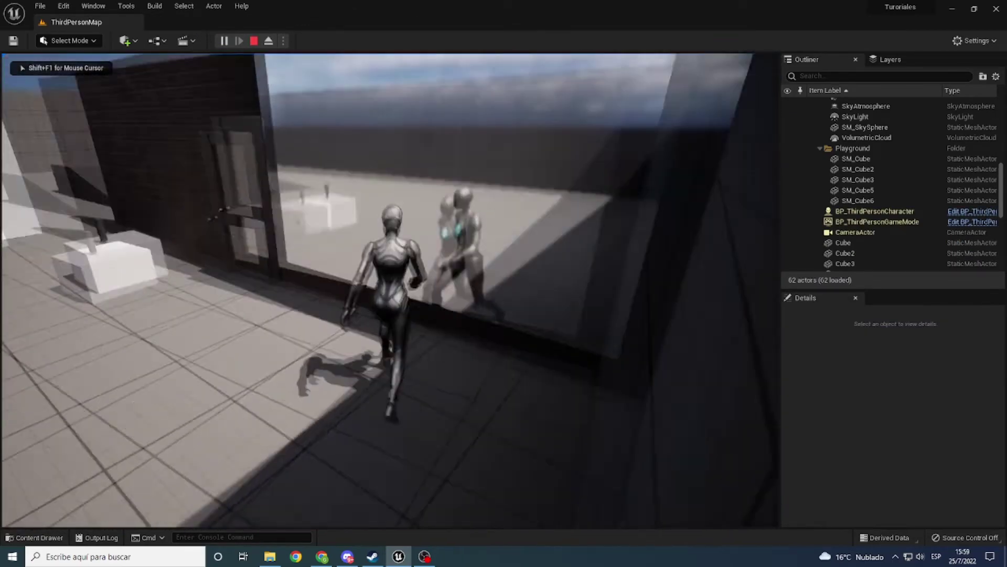
pyautogui.press('w')
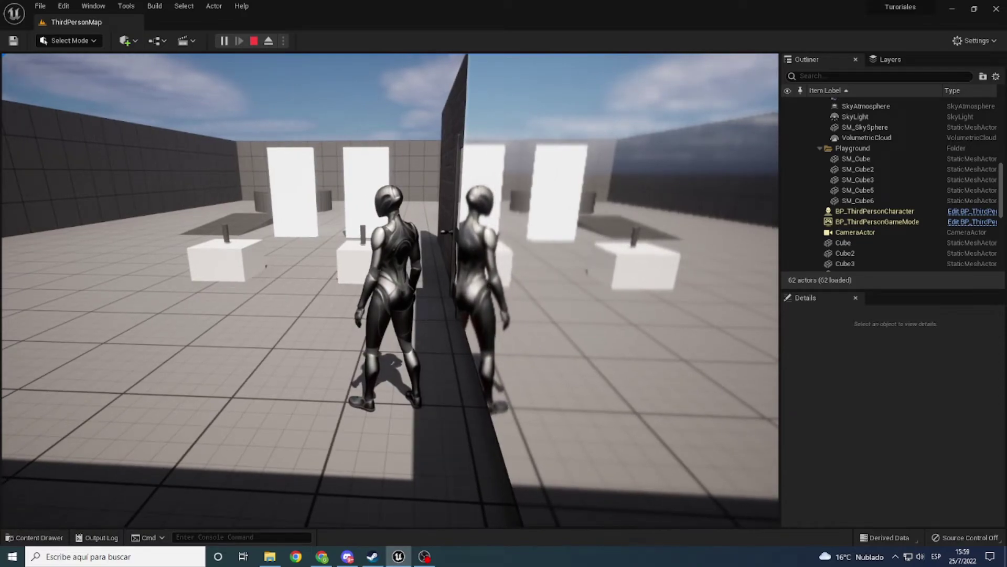
pyautogui.press('w')
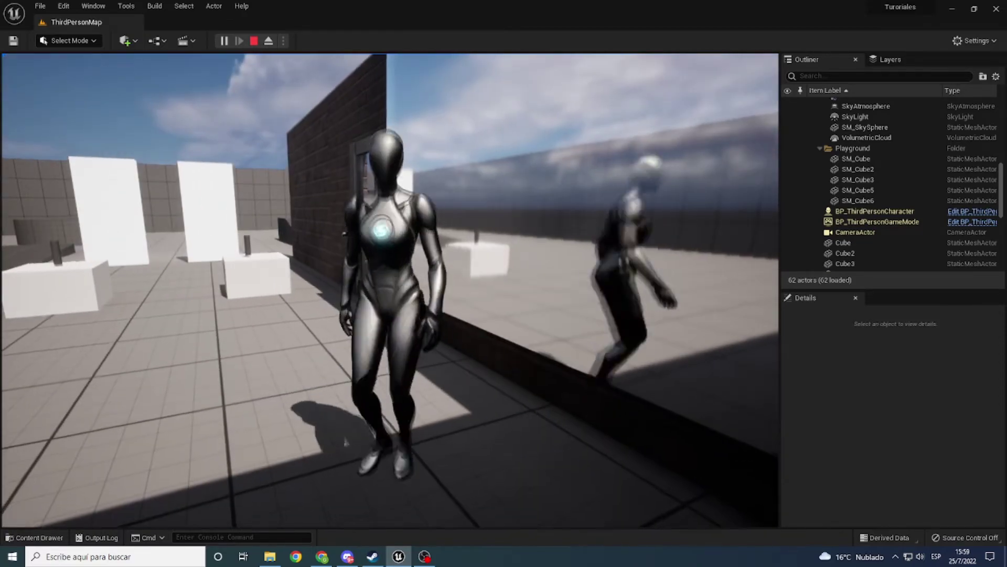
pyautogui.press('s')
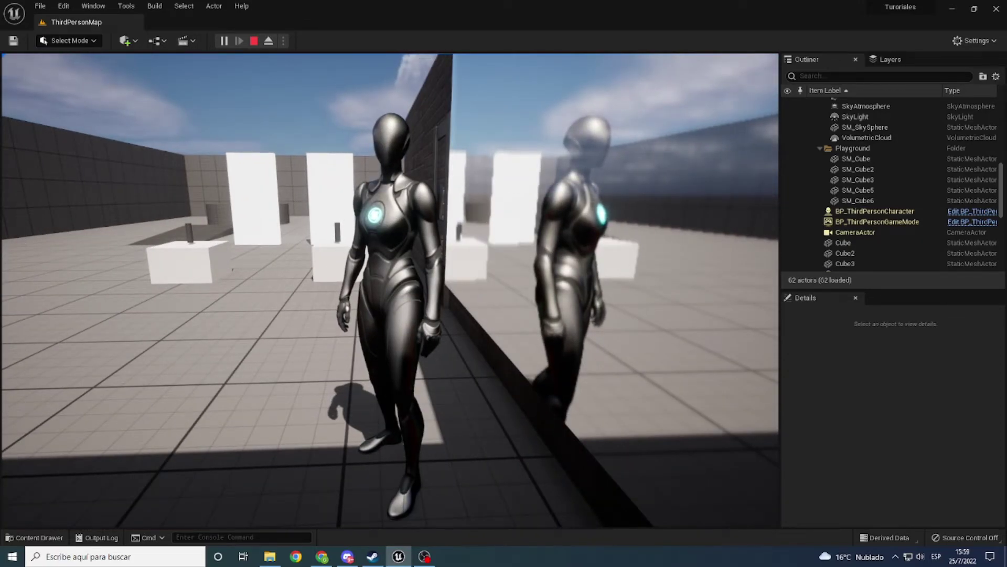
pyautogui.moveTo(390, 291)
pyautogui.press('w')
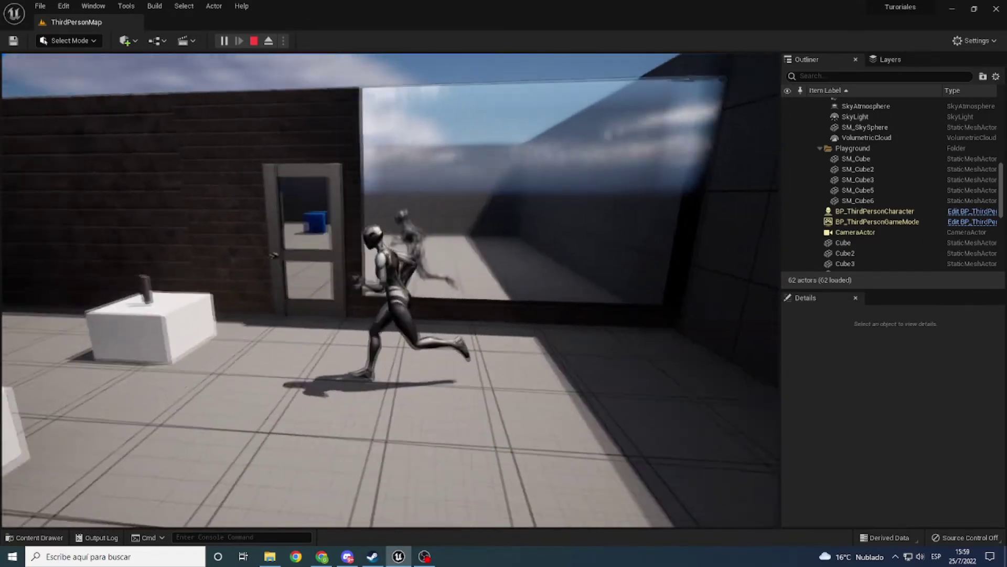
# - Stop the play test and raise the mirror panel to Z 280
pyautogui.press('Escape')
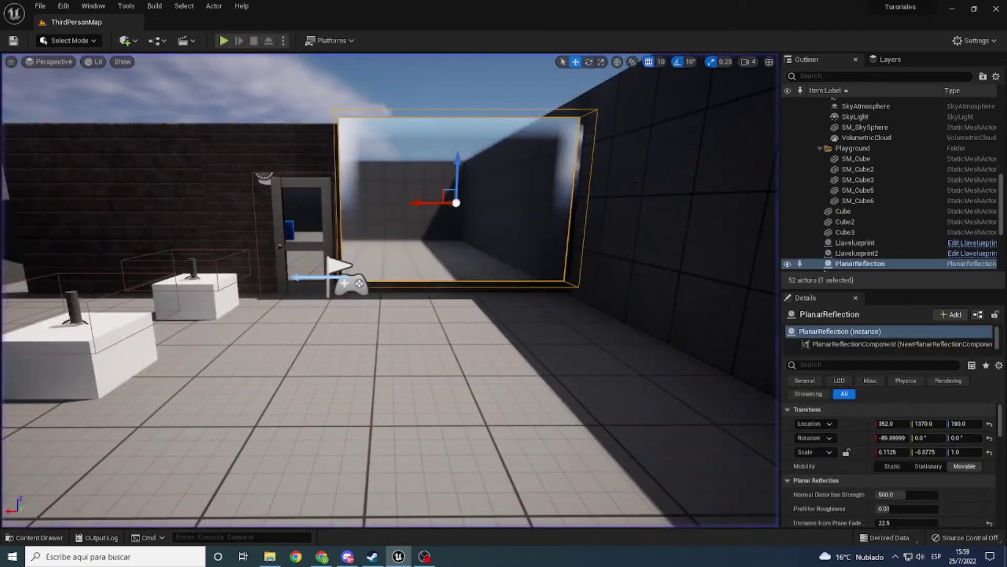
pyautogui.moveTo(375, 190); pyautogui.dragTo(375, 190, button='right')
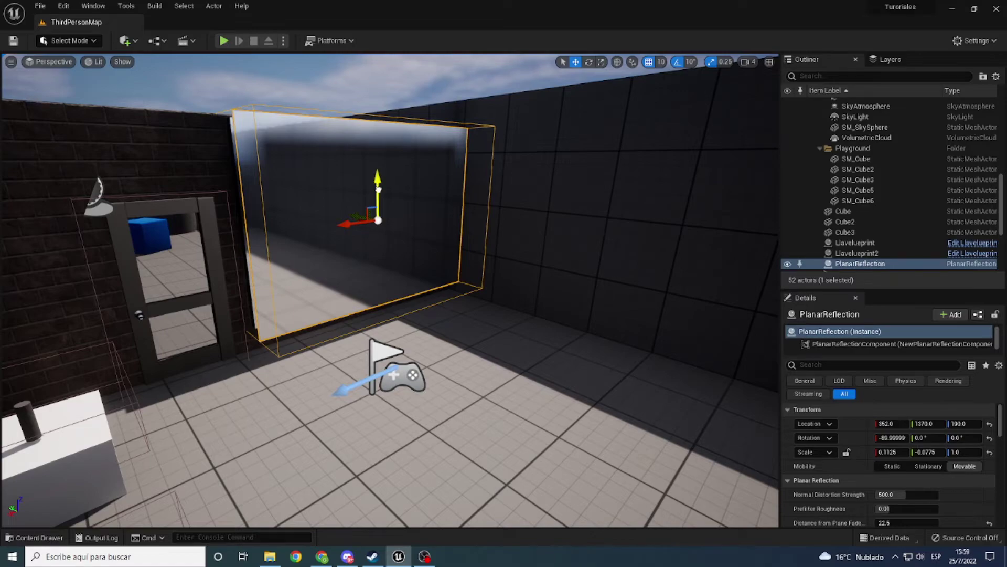
pyautogui.moveTo(377, 188)
pyautogui.mouseDown()
pyautogui.moveTo(376, 129)
pyautogui.moveTo(390, 190)
pyautogui.mouseUp()
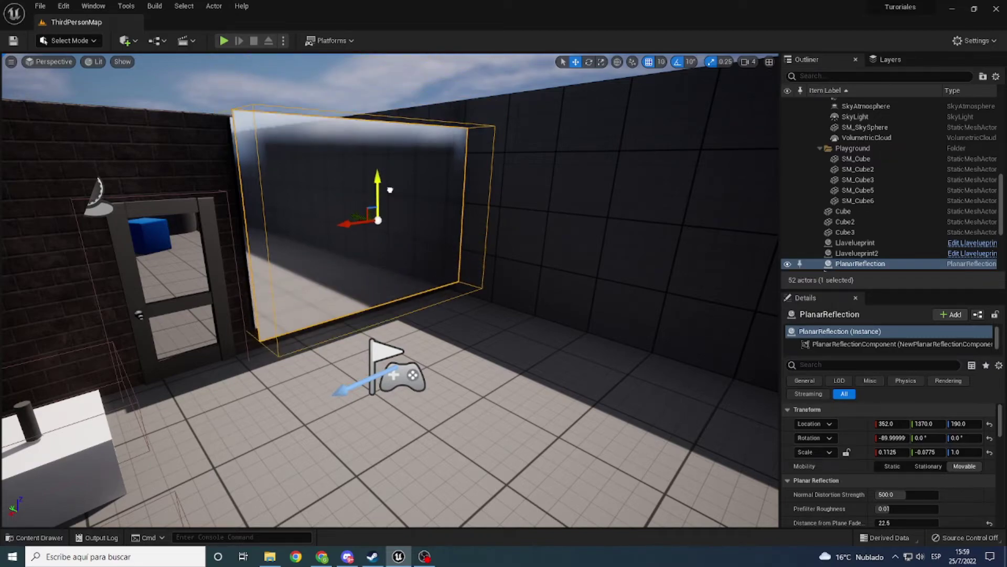
pyautogui.scroll(-1, 908, 470)
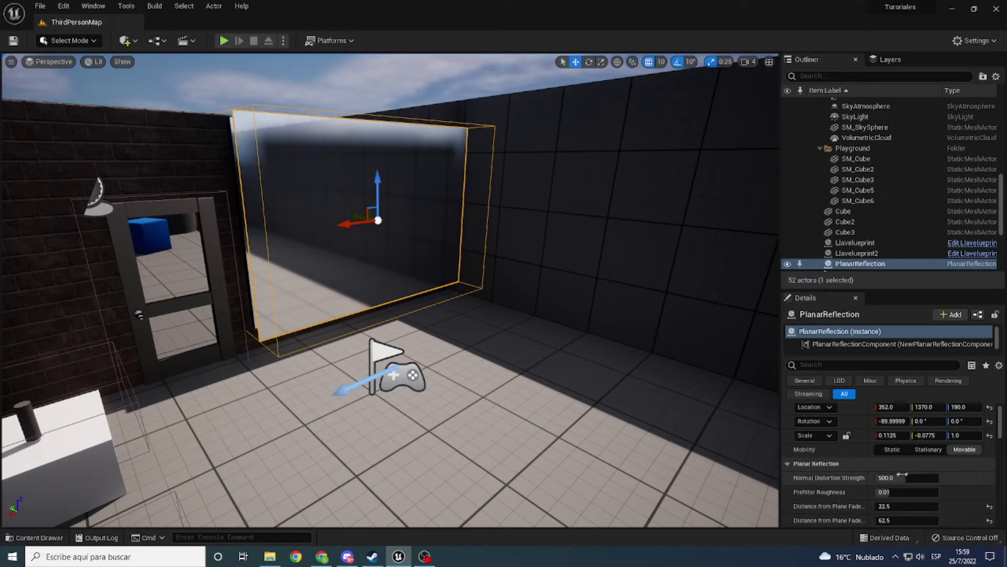
# - Set Normal Distortion Strength and Distance from Plane Fade Start to 0, and re-expand Advanced
pyautogui.click(892, 478)
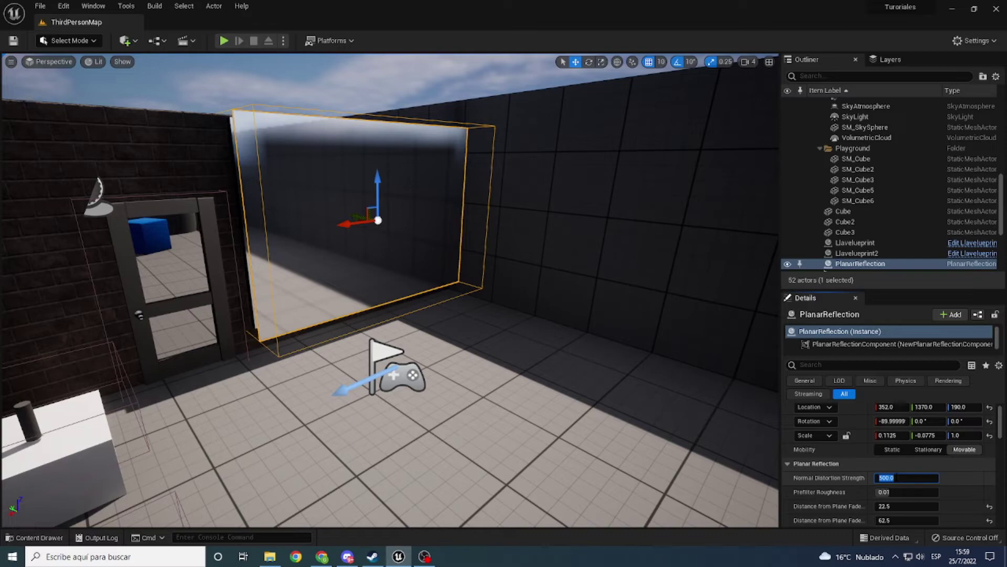
pyautogui.write('0')
pyautogui.press('Return')
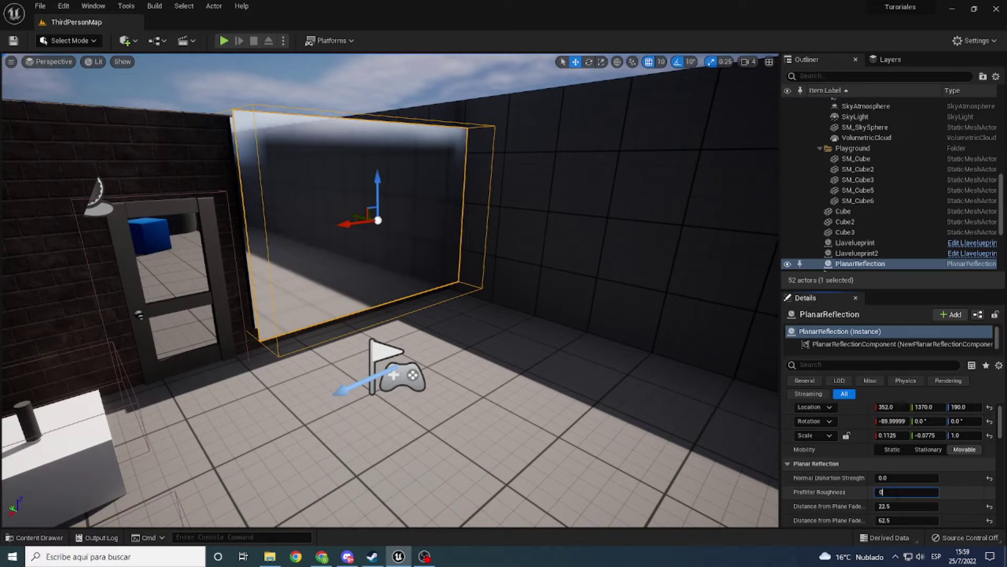
pyautogui.click(892, 507)
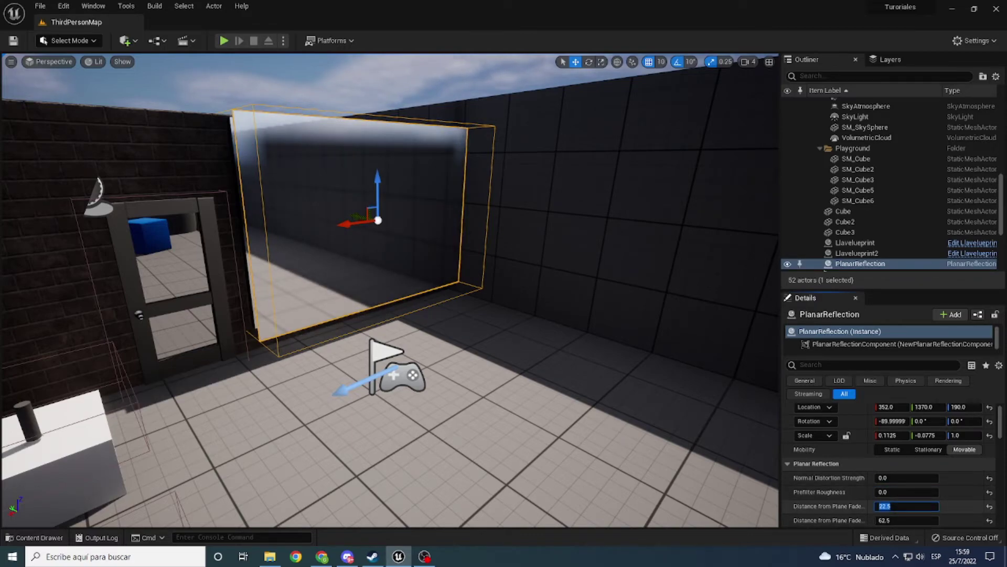
pyautogui.write('0')
pyautogui.press('Return')
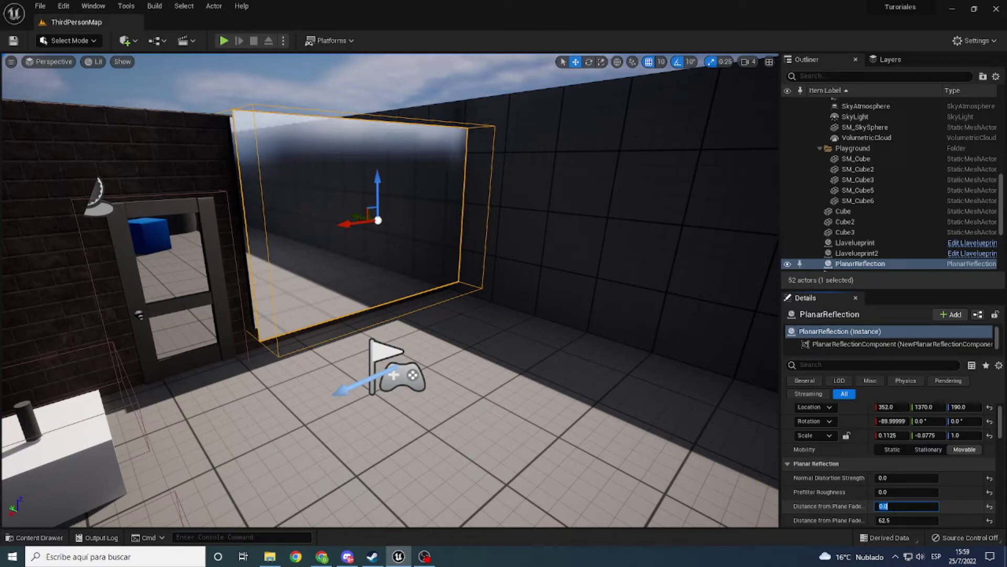
pyautogui.scroll(-5, 903, 471)
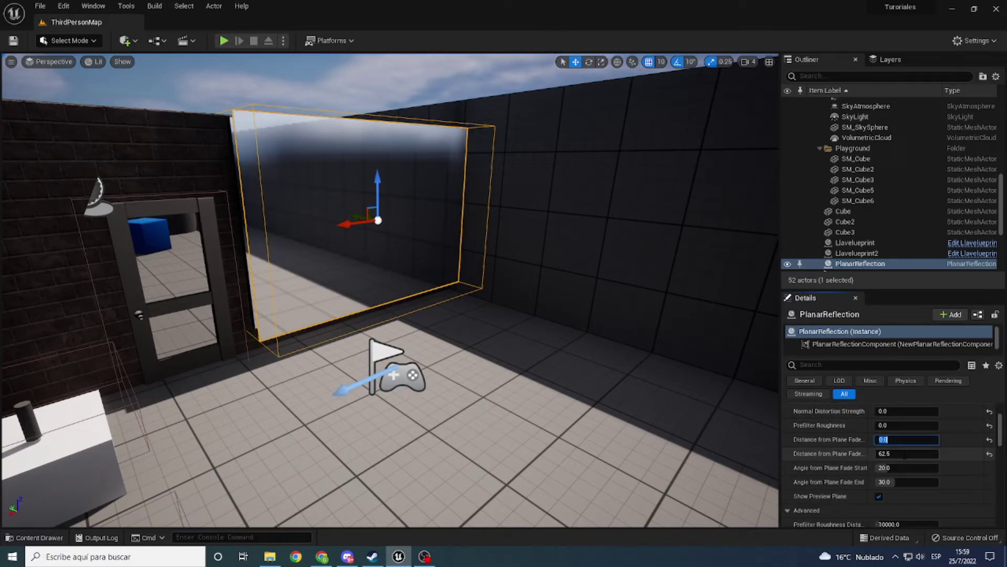
pyautogui.scroll(-2, 904, 456)
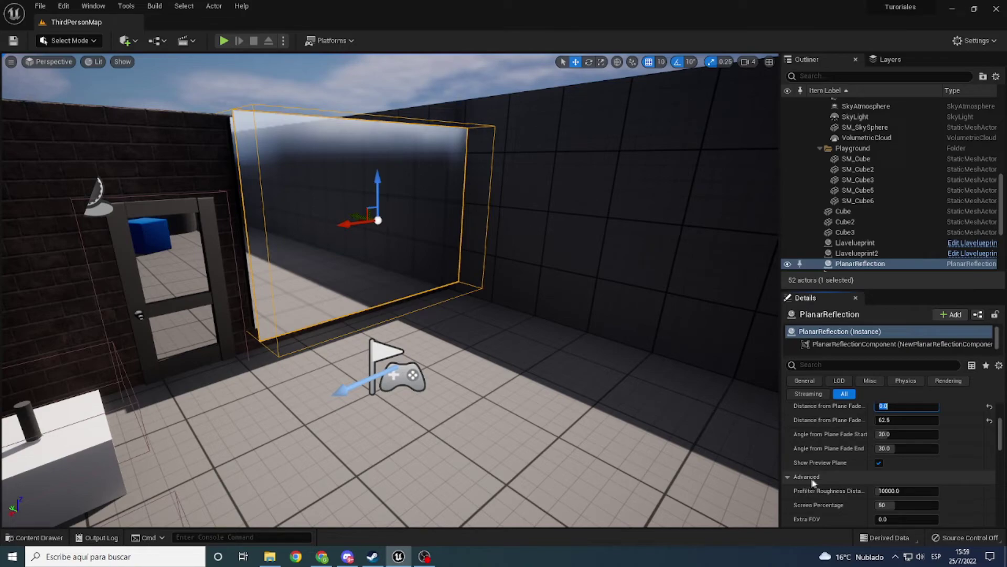
pyautogui.click(789, 477)
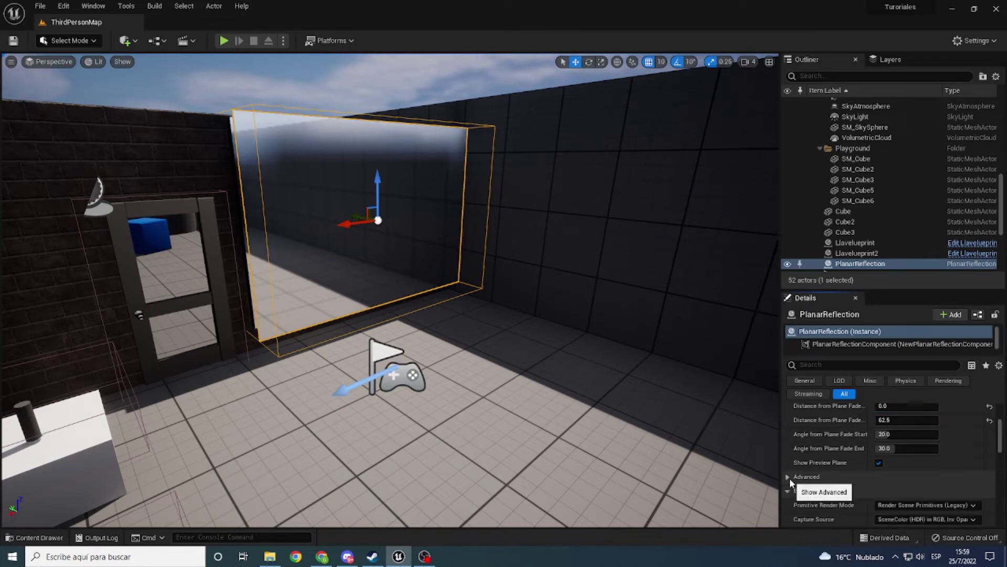
pyautogui.click(789, 477)
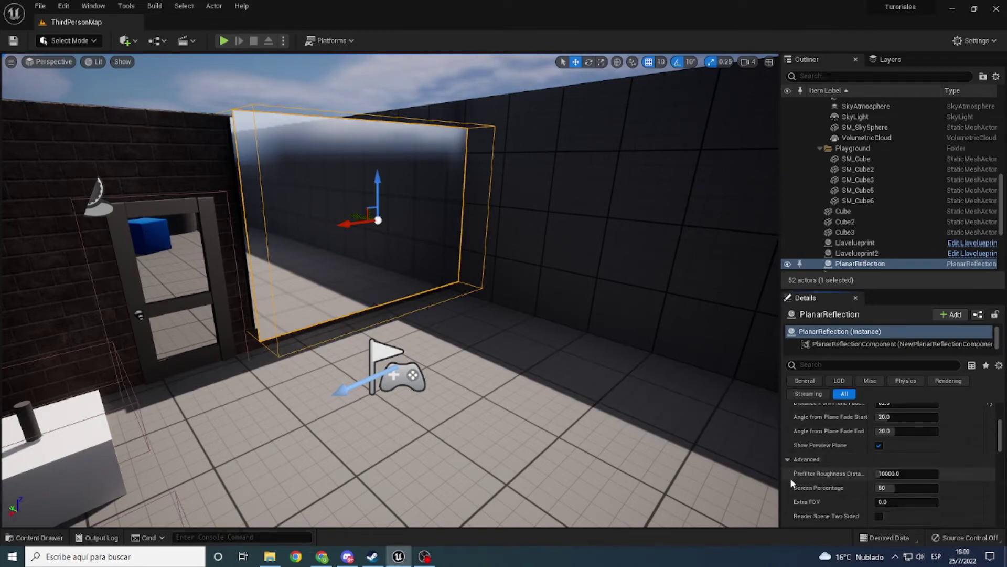
pyautogui.scroll(-2, 790, 477)
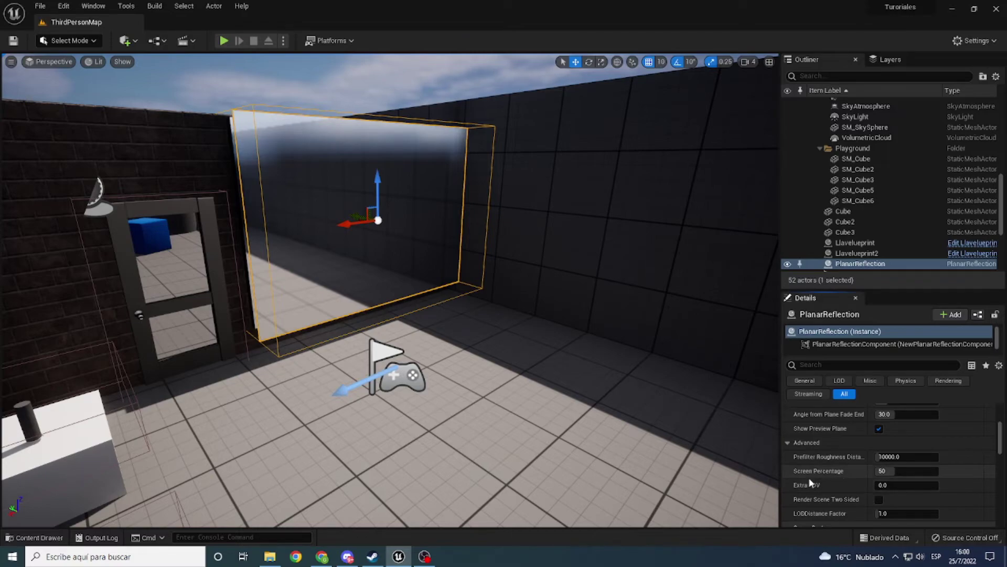
# - Turn the viewport's Show FPS frame-rate readout on, then off again
pyautogui.moveTo(810, 479)
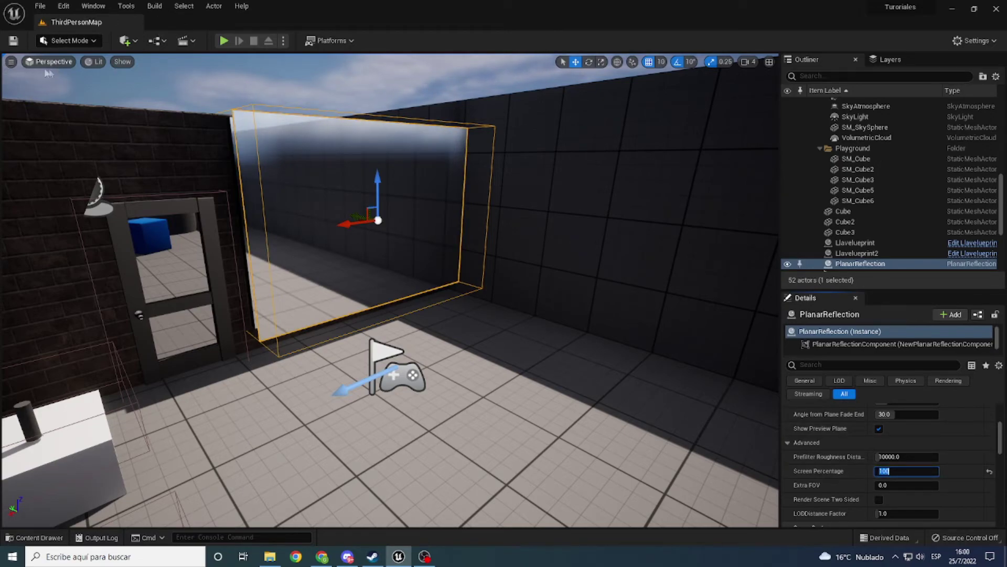
pyautogui.click(11, 62)
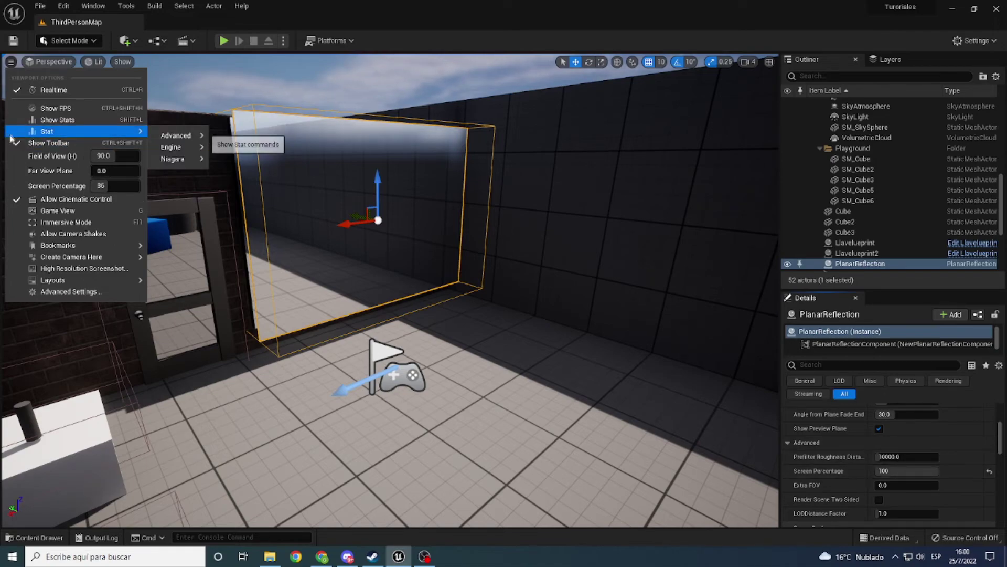
pyautogui.click(35, 109)
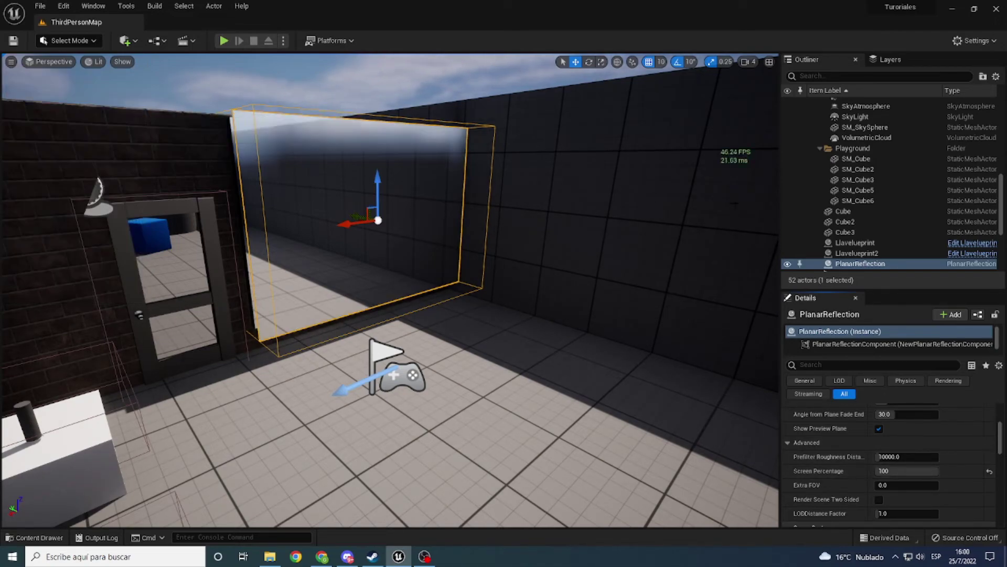
pyautogui.click(7, 65)
pyautogui.click(11, 63)
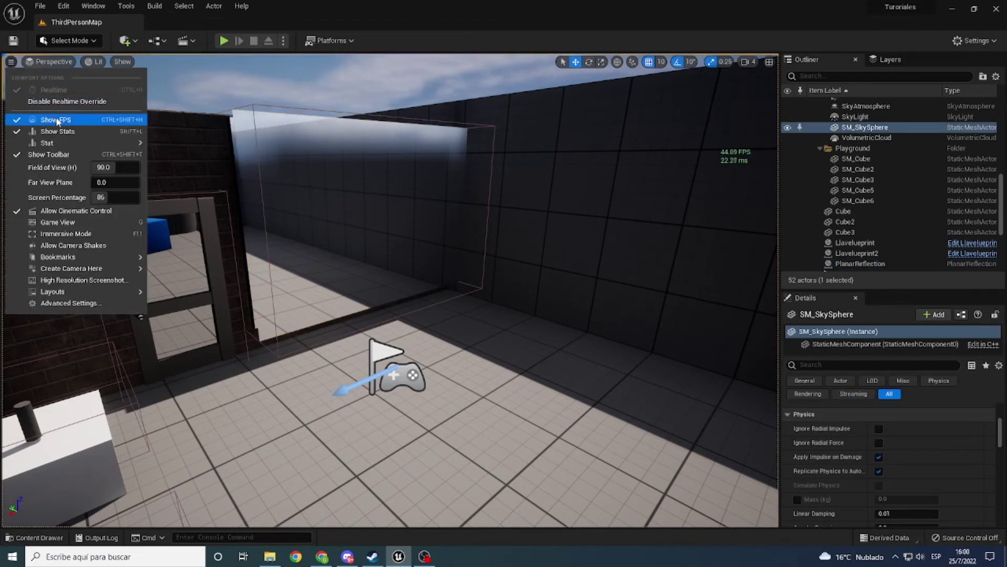
pyautogui.click(35, 120)
# - Play-test the level walking the character past the mirror wall, then return to the editor
pyautogui.click(223, 41)
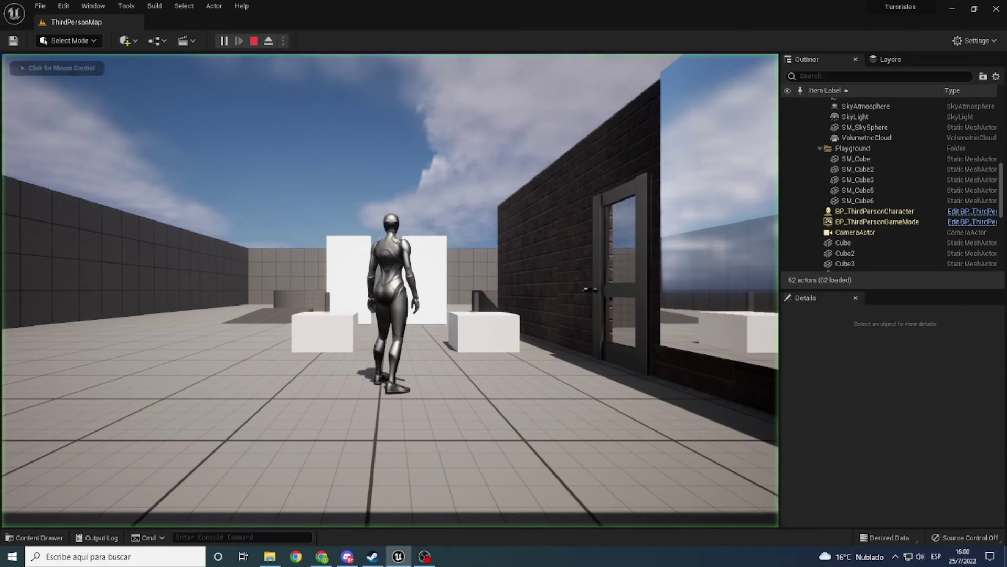
pyautogui.press('w')
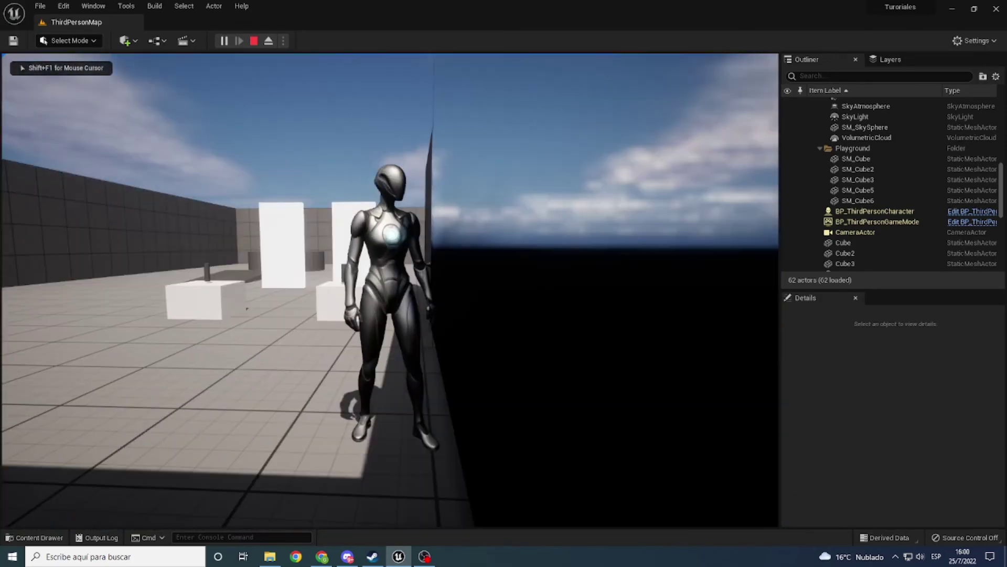
pyautogui.press('a')
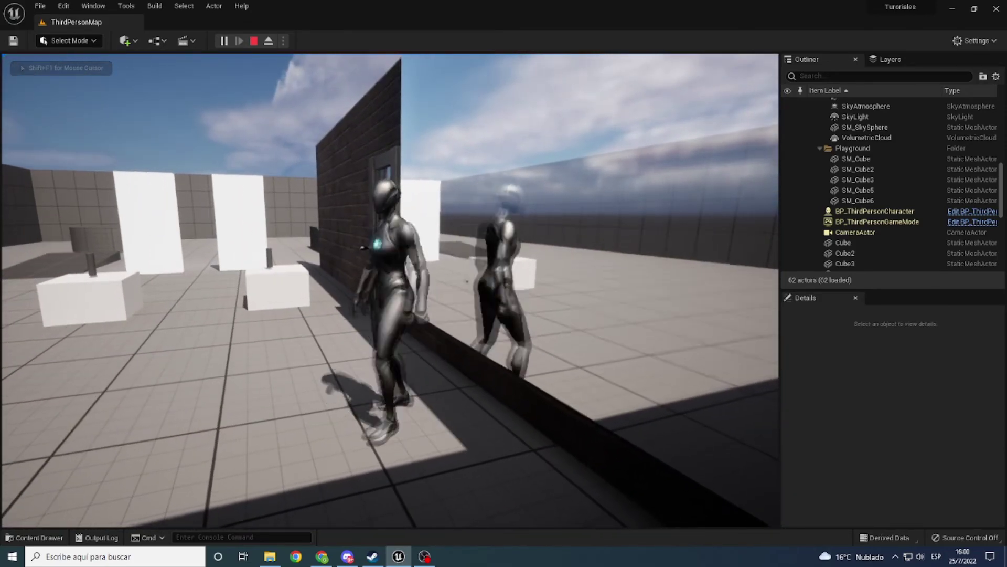
pyautogui.press('w')
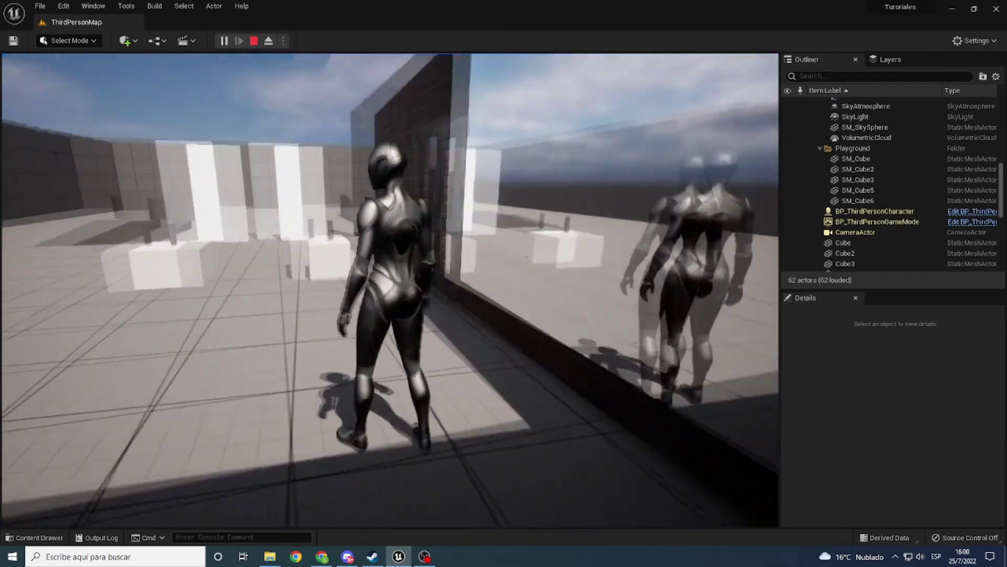
pyautogui.press('Escape')
# - Select the PlanarReflection and scroll to its Advanced settings showing Screen Percentage 100
pyautogui.scroll(-4, 855, 462)
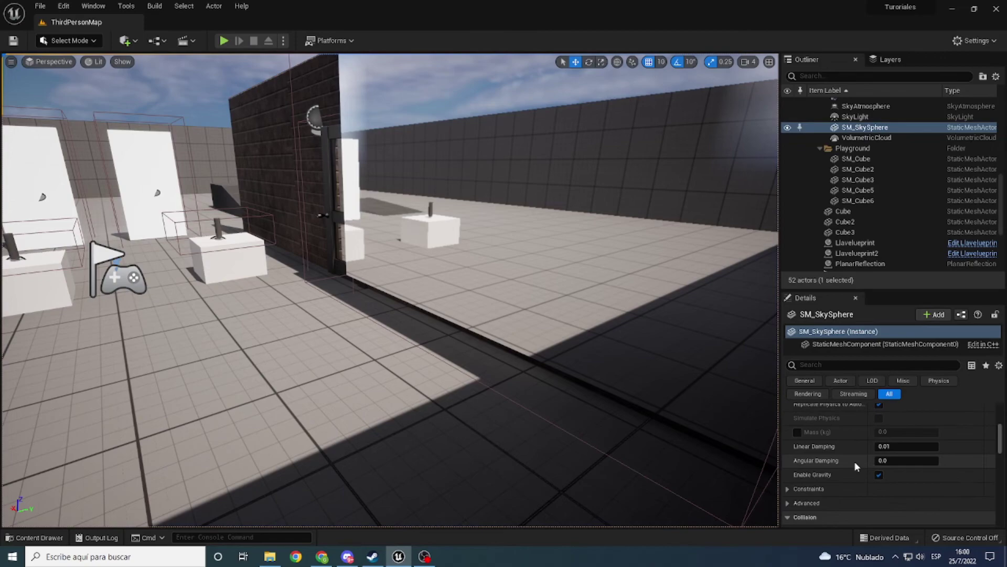
pyautogui.scroll(1, 855, 461)
pyautogui.scroll(2, 855, 461)
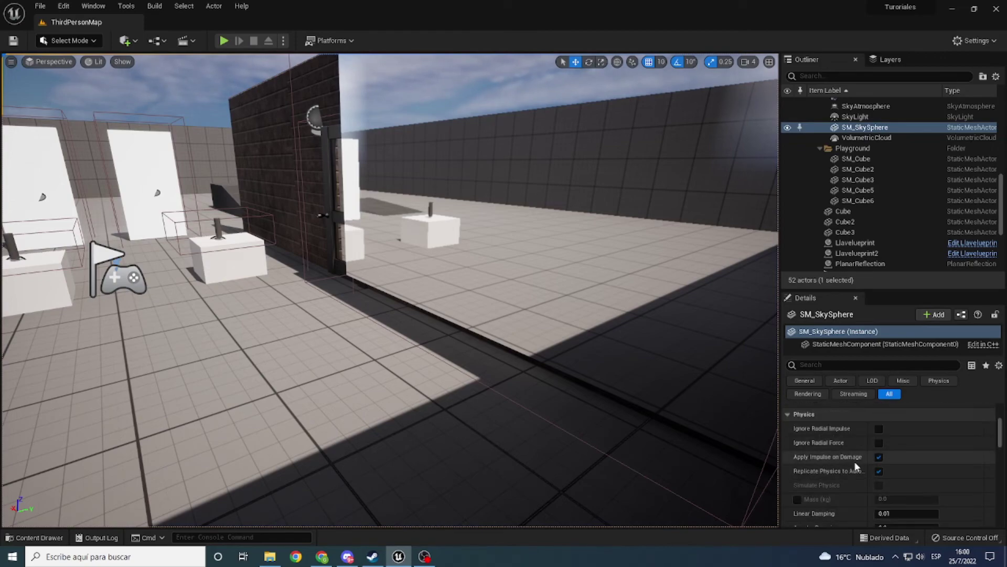
pyautogui.scroll(2, 855, 462)
pyautogui.scroll(3, 855, 461)
pyautogui.scroll(2, 855, 465)
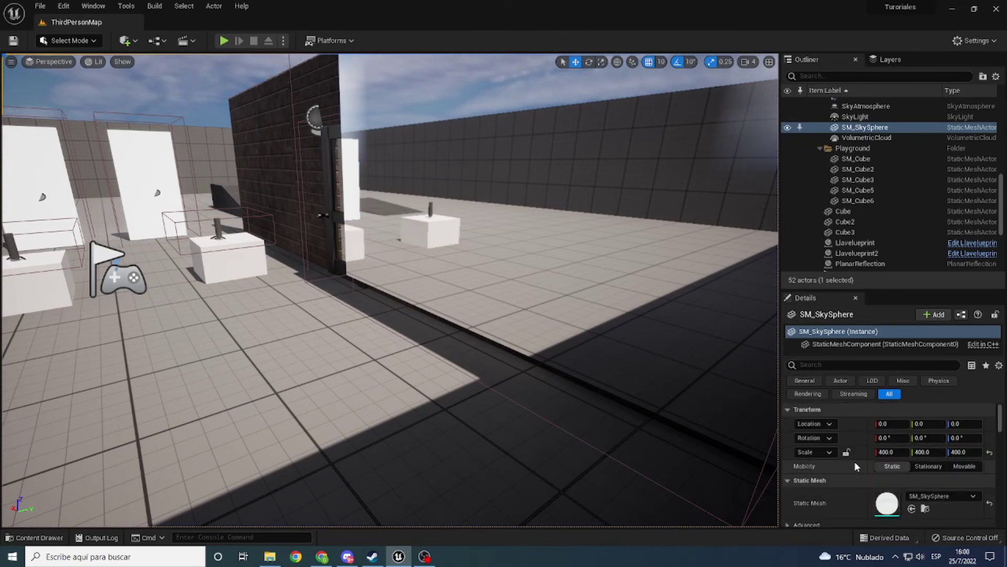
pyautogui.click(524, 262)
pyautogui.scroll(-2, 904, 442)
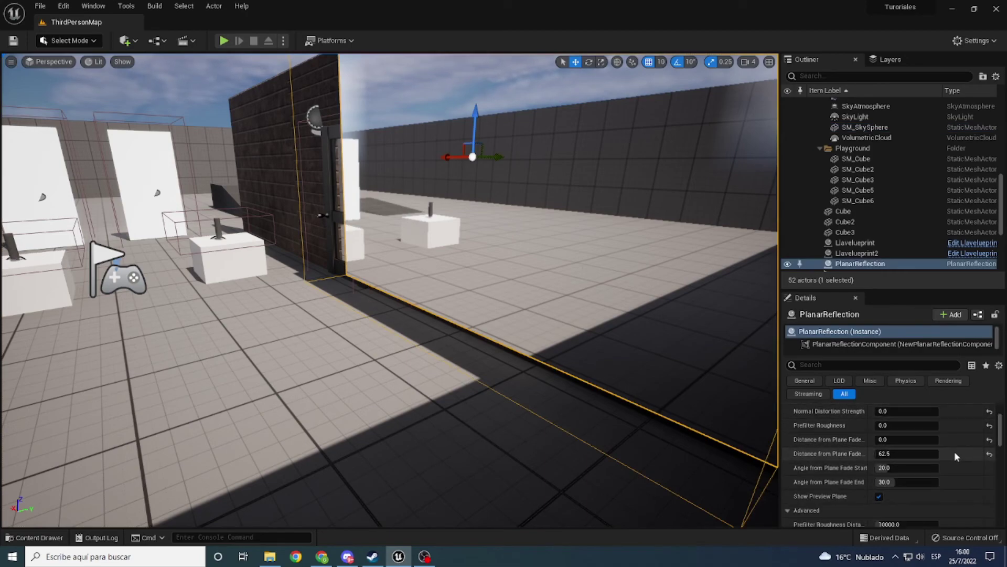
pyautogui.scroll(-2, 904, 442)
pyautogui.scroll(-2, 904, 442)
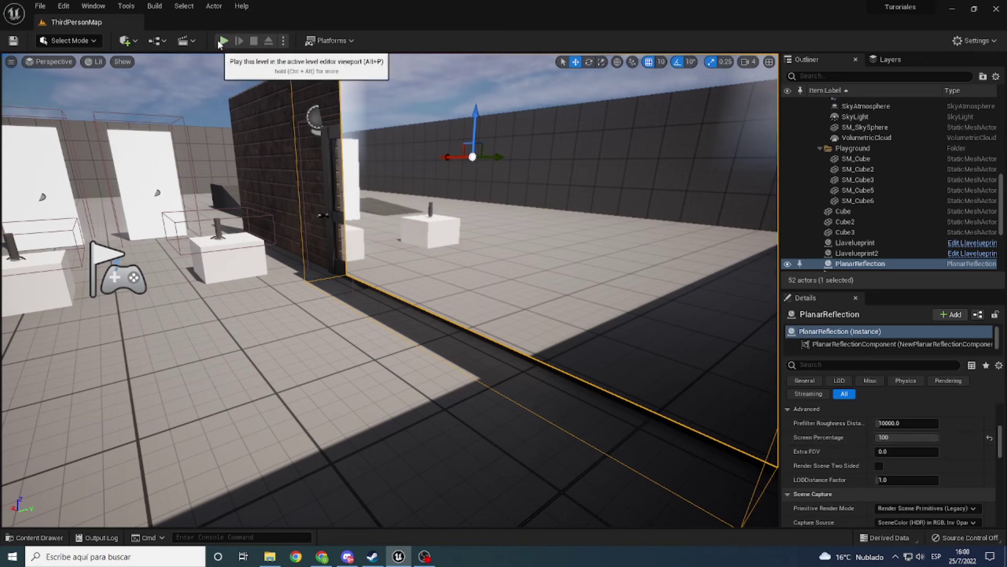
# - Play again and run the character in front of the mirror panel beside the door
pyautogui.click(224, 41)
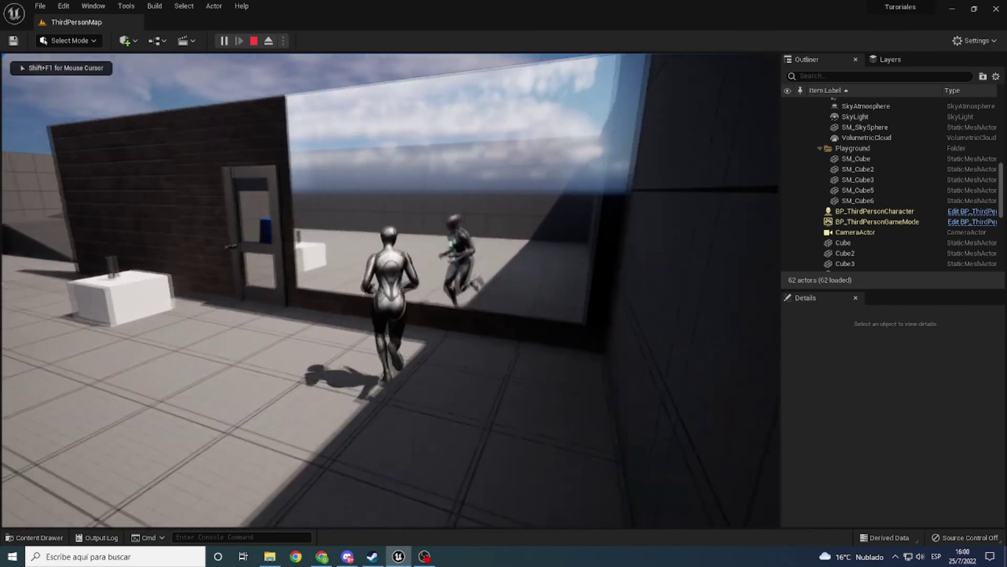
pyautogui.press('s')
pyautogui.moveTo(503, 284)
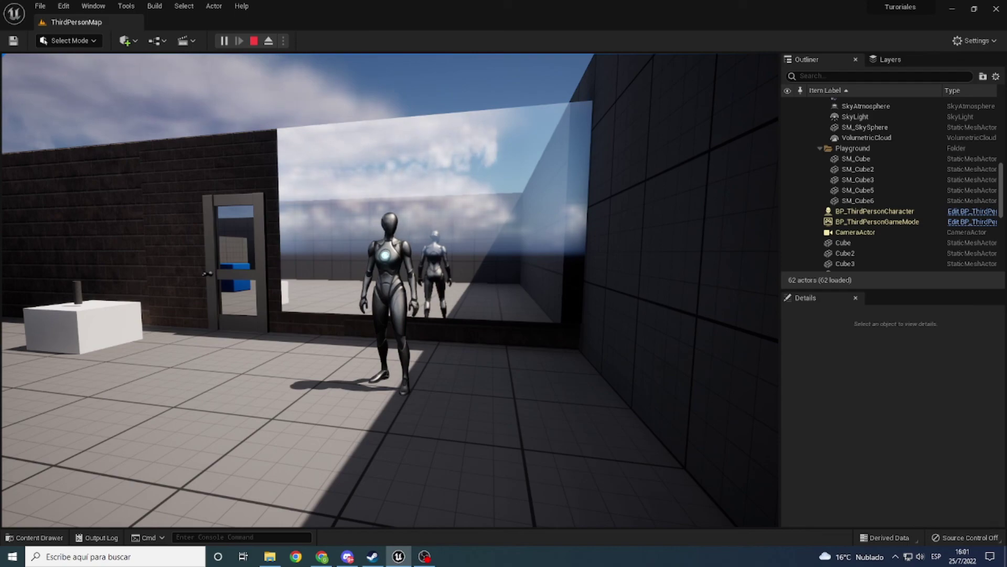
pyautogui.press('d')
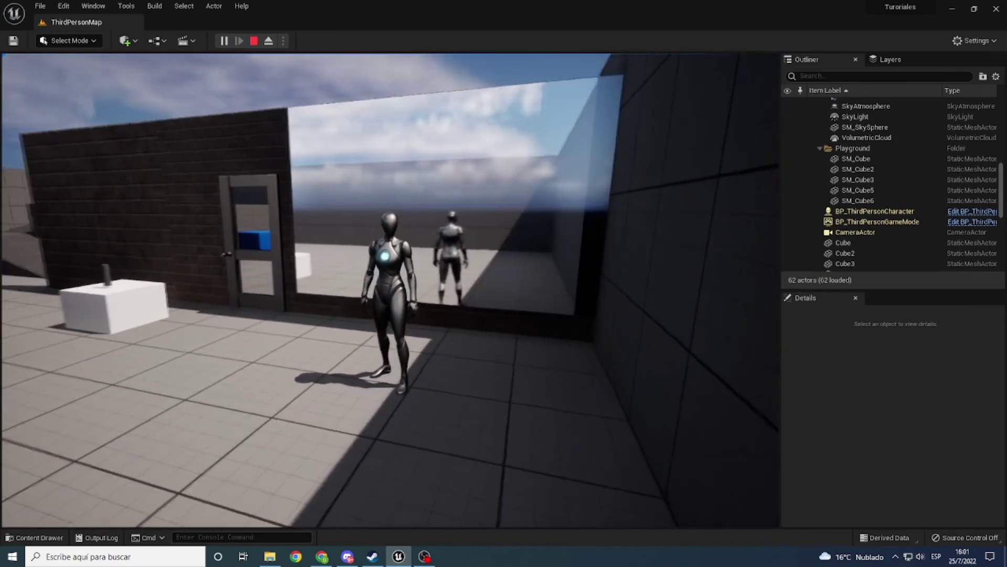
pyautogui.press('w')
pyautogui.press('s')
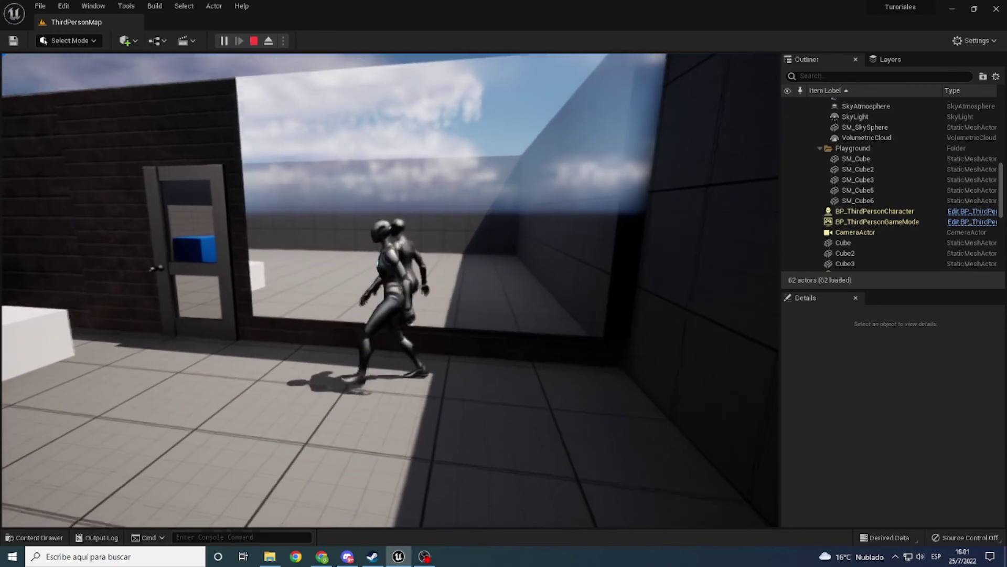